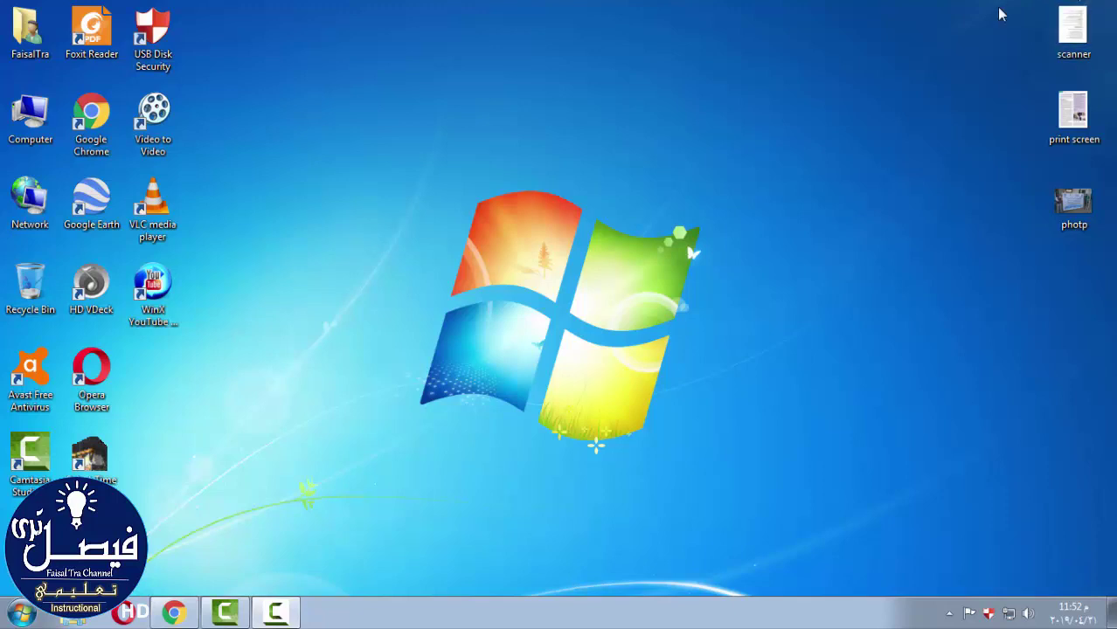
Preview the scanner, photp and print screen images in Photo Viewer, then switch to Chrome.
double_click(1068, 26)
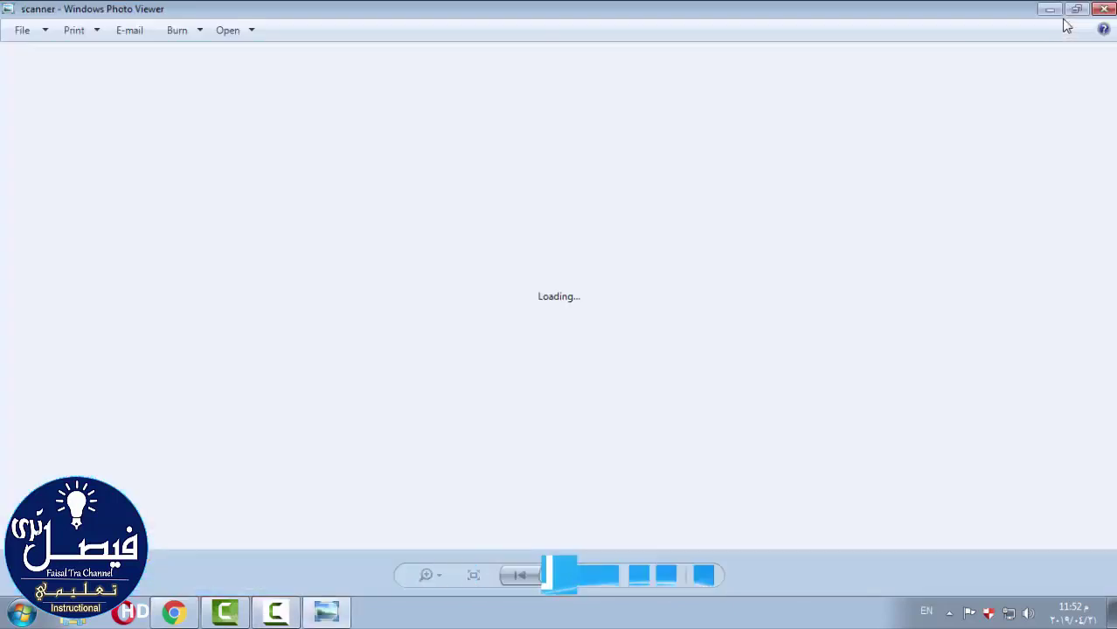
left_click(519, 576)
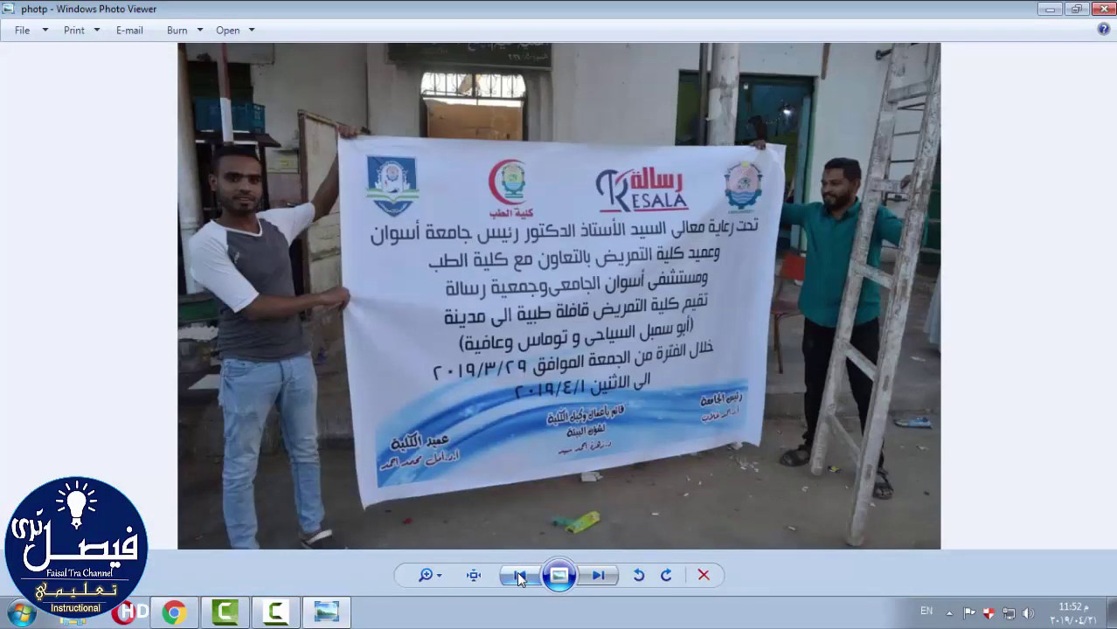
left_click(520, 576)
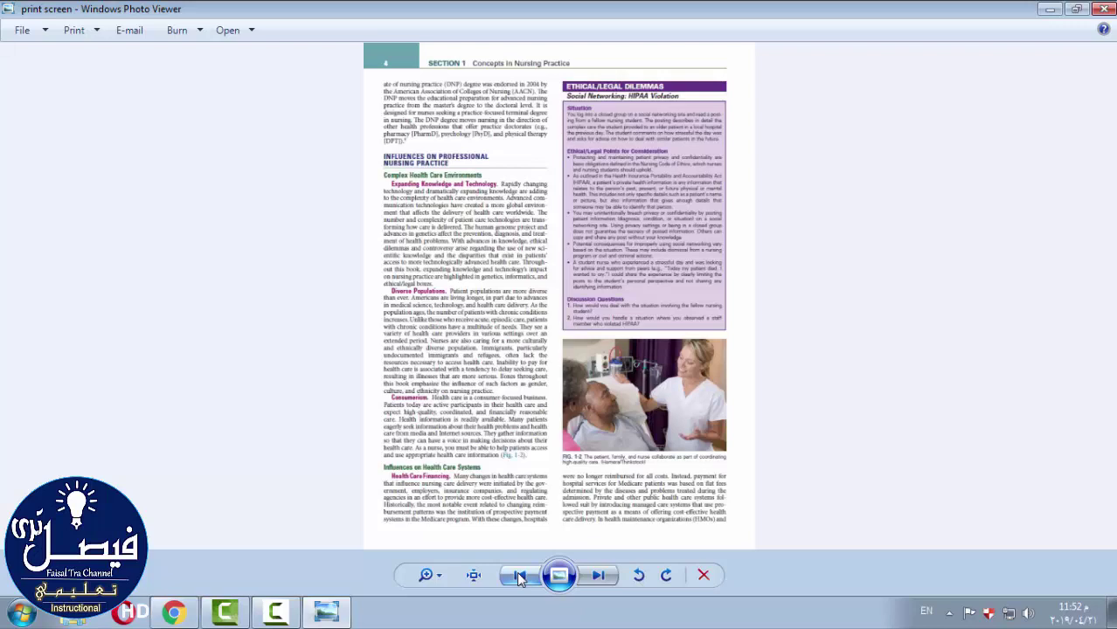
left_click(1104, 8)
left_click(173, 611)
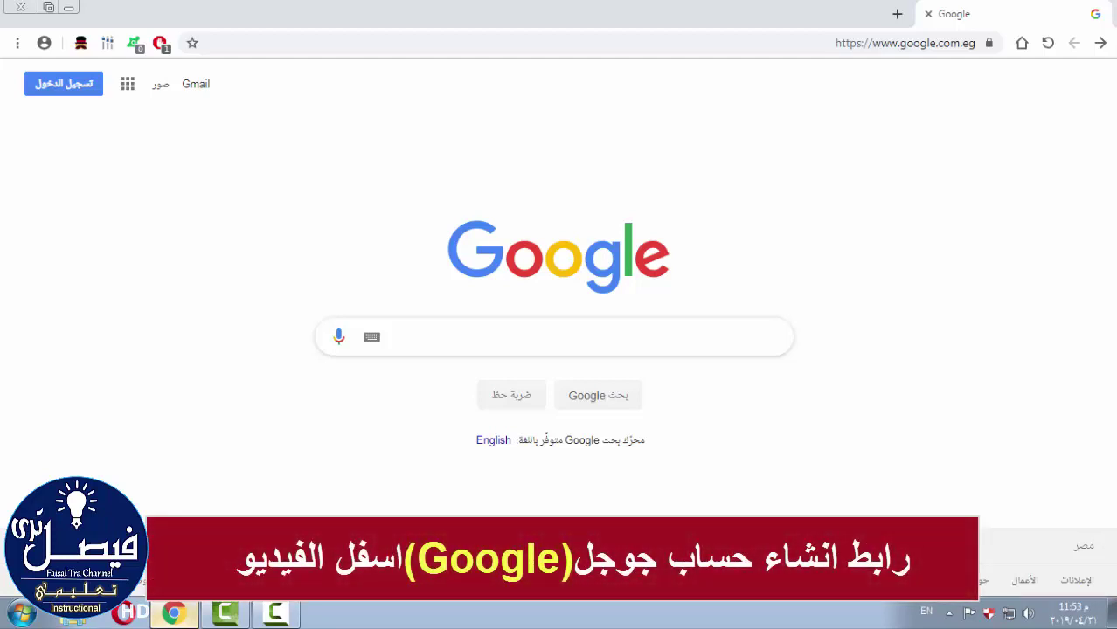
Go to Google Drive from the Google apps grid, signing in with the account password.
left_click(127, 98)
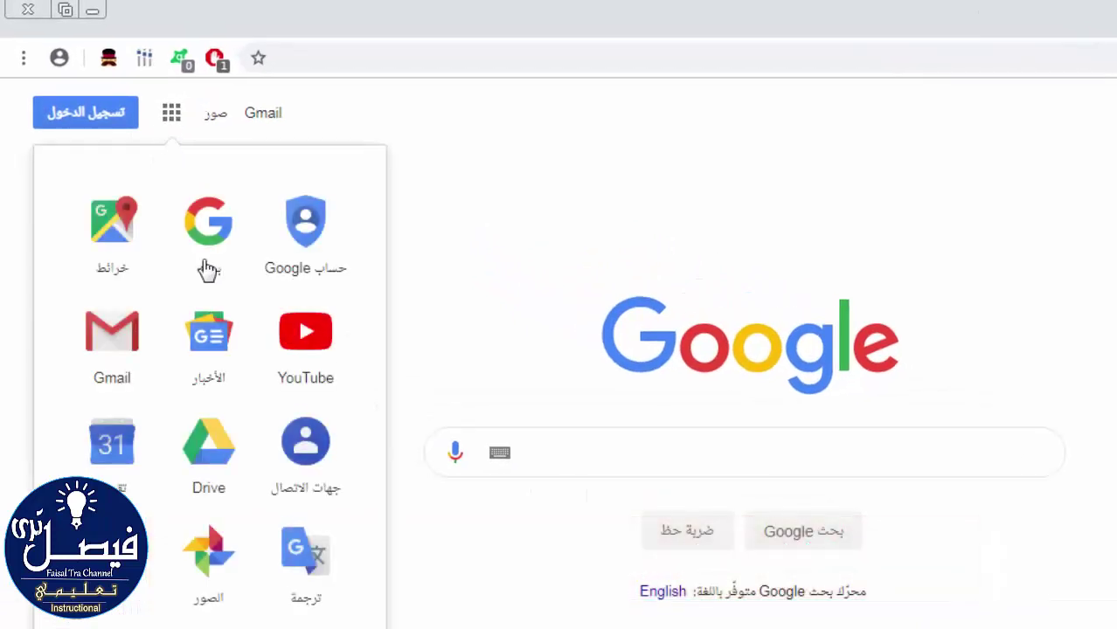
left_click(164, 348)
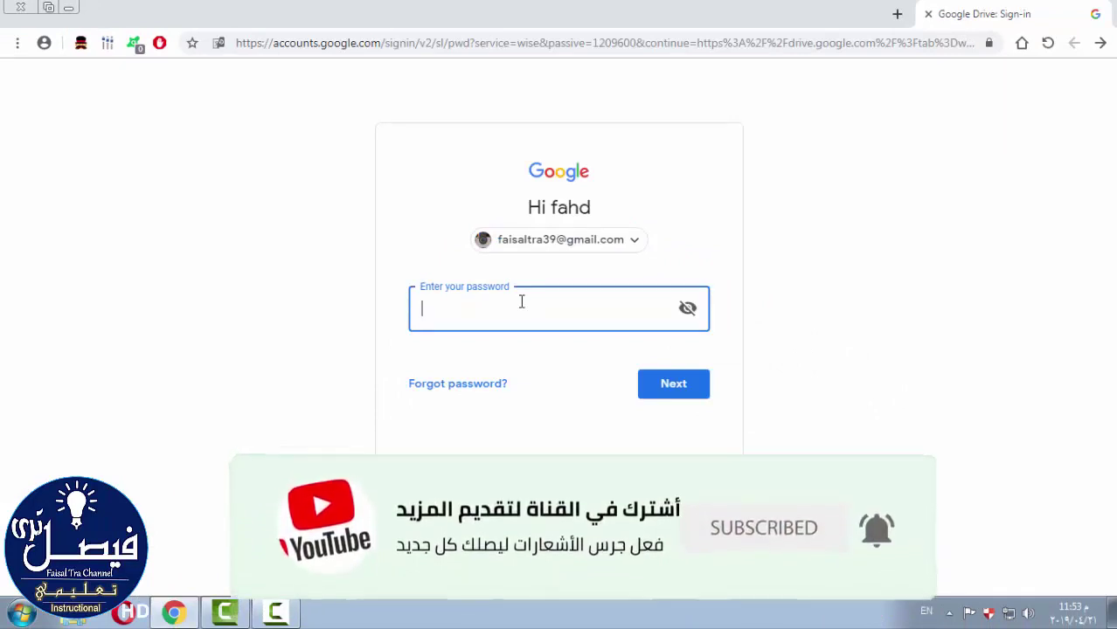
type("••••••••")
key("Return")
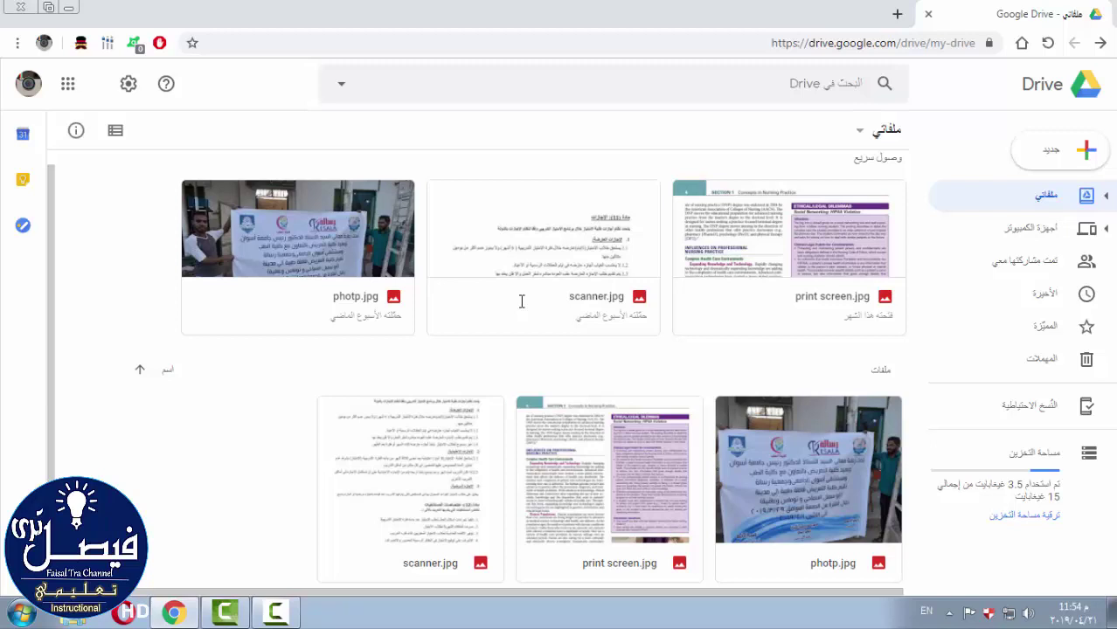
Toggle 'Convert uploads to Google Docs editor format' off and back on in Drive settings.
left_click(128, 84)
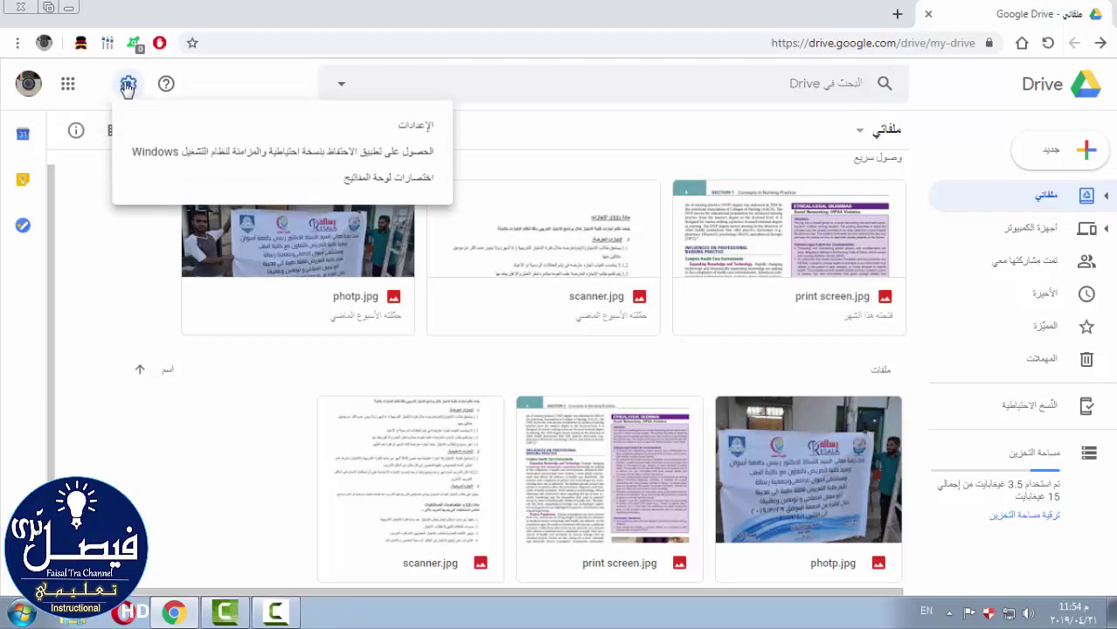
left_click(255, 132)
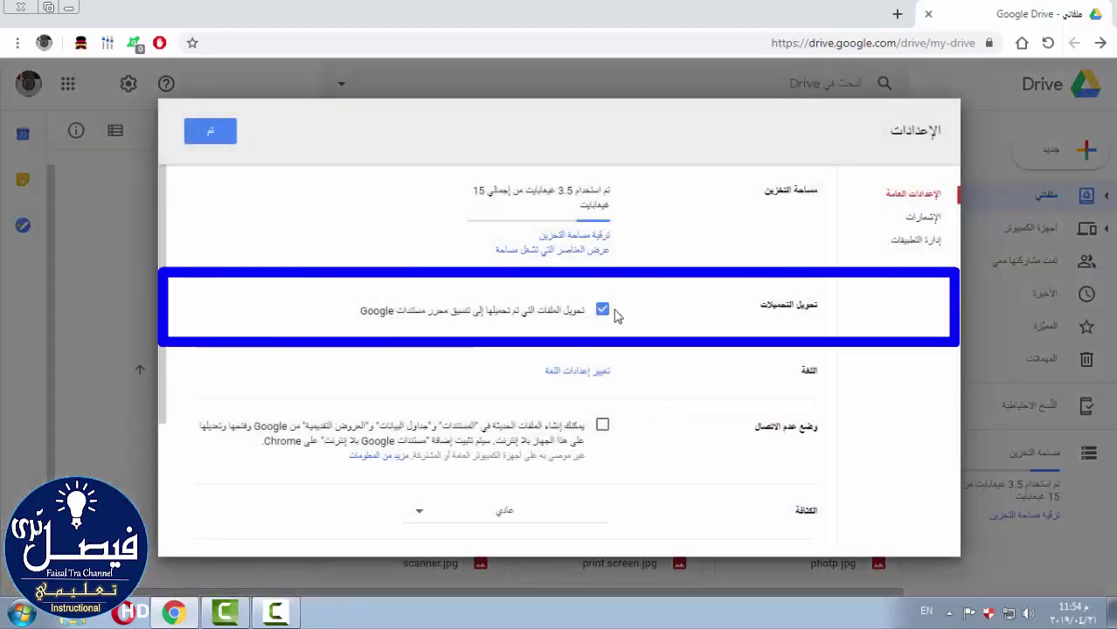
left_click(604, 315)
left_click(602, 311)
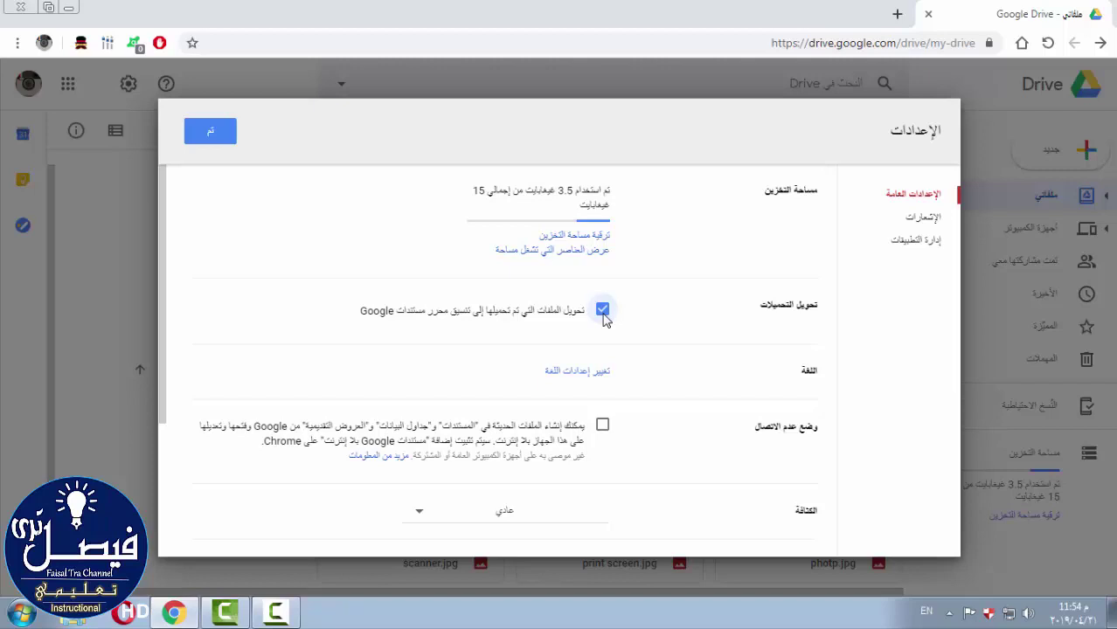
left_click(218, 136)
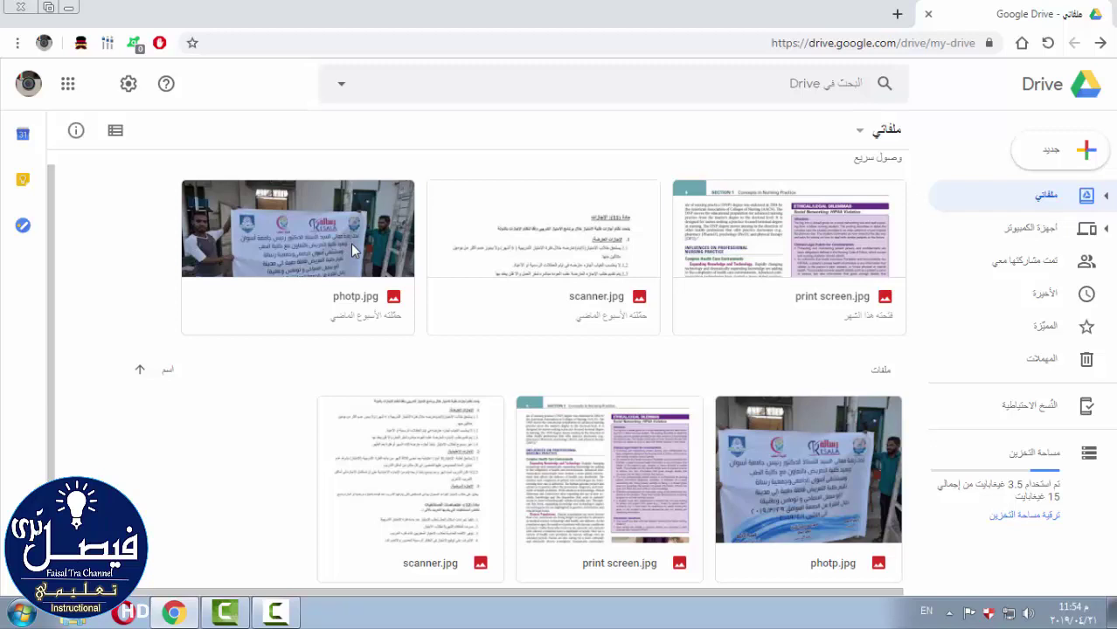
Start a file upload from the Desktop folder, then cancel it without choosing a file.
left_click(1062, 163)
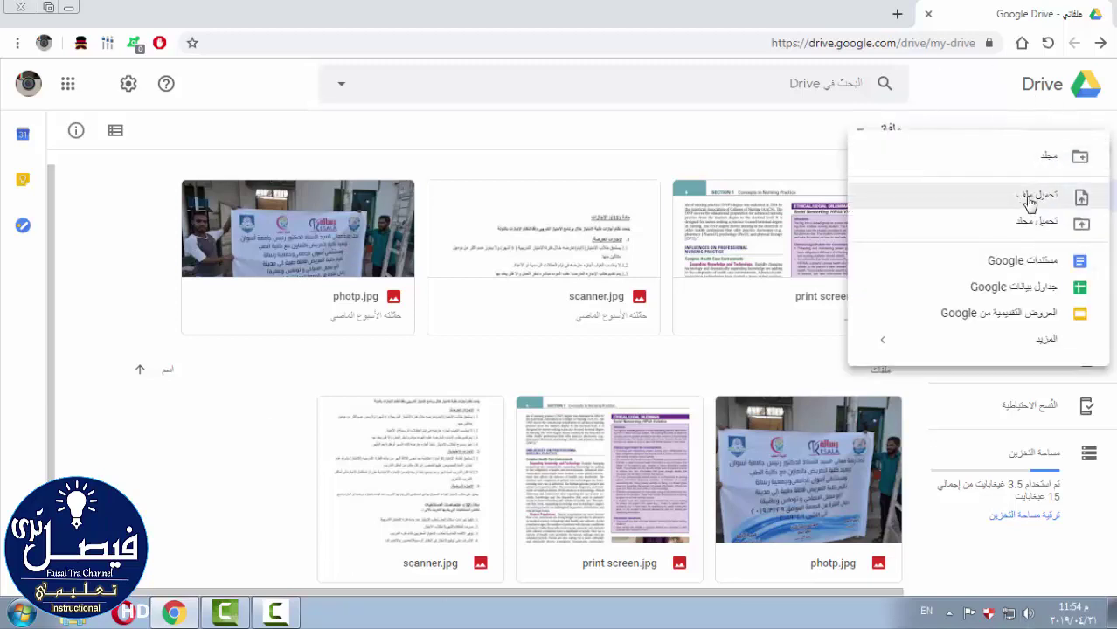
left_click(1030, 201)
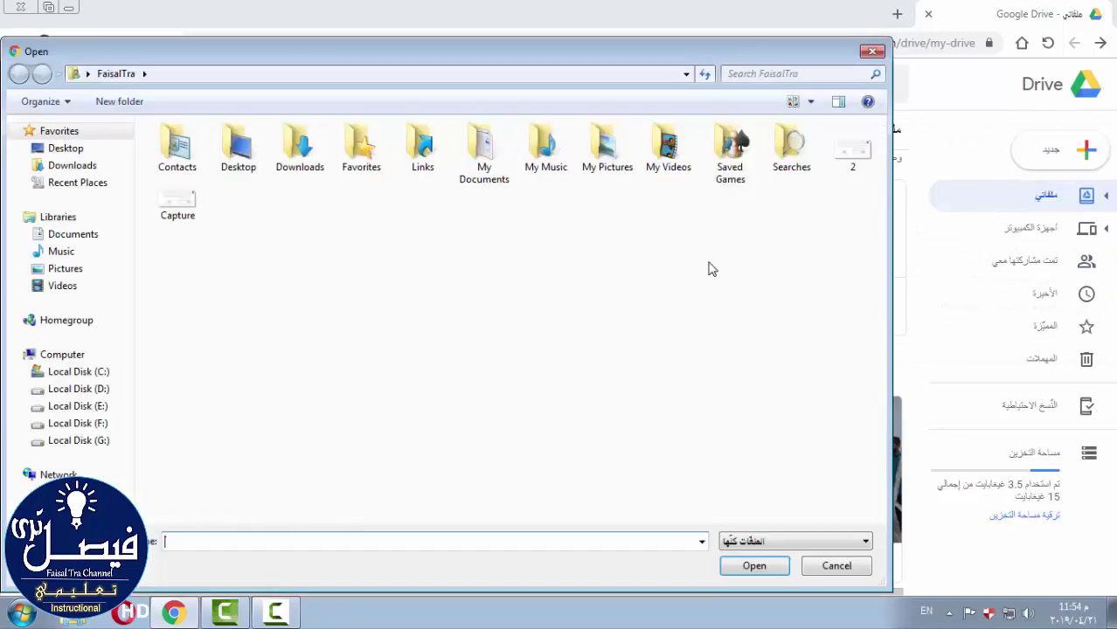
left_click(66, 147)
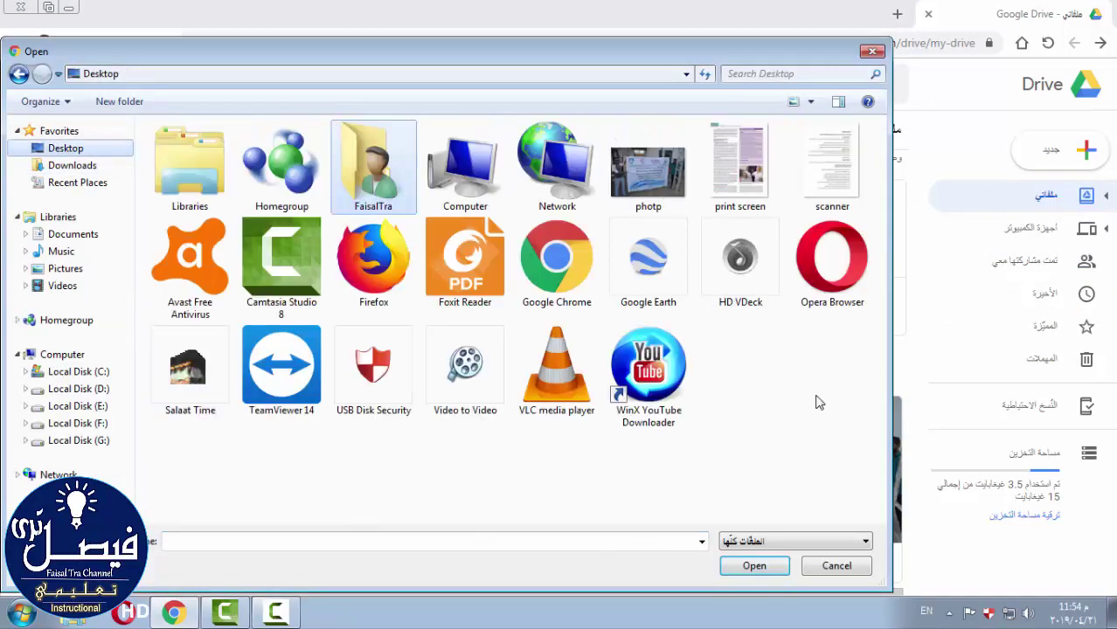
left_click(871, 53)
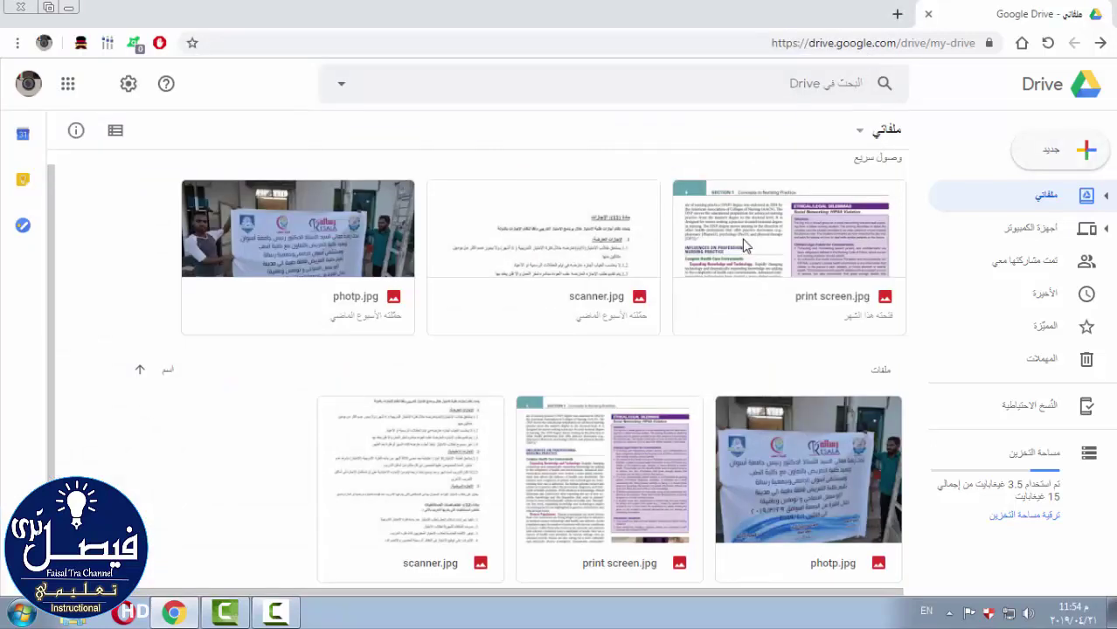
Select only photp.jpg in My Drive and open it with Google Docs.
scroll(747, 247, "down", 1)
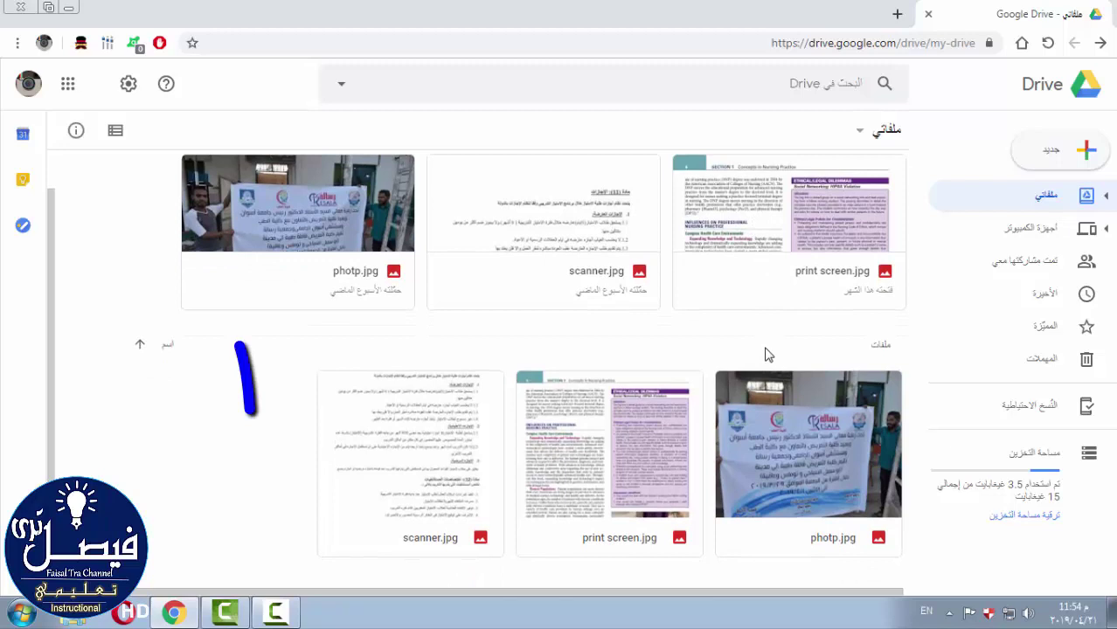
left_click_drag(221, 481, 794, 431)
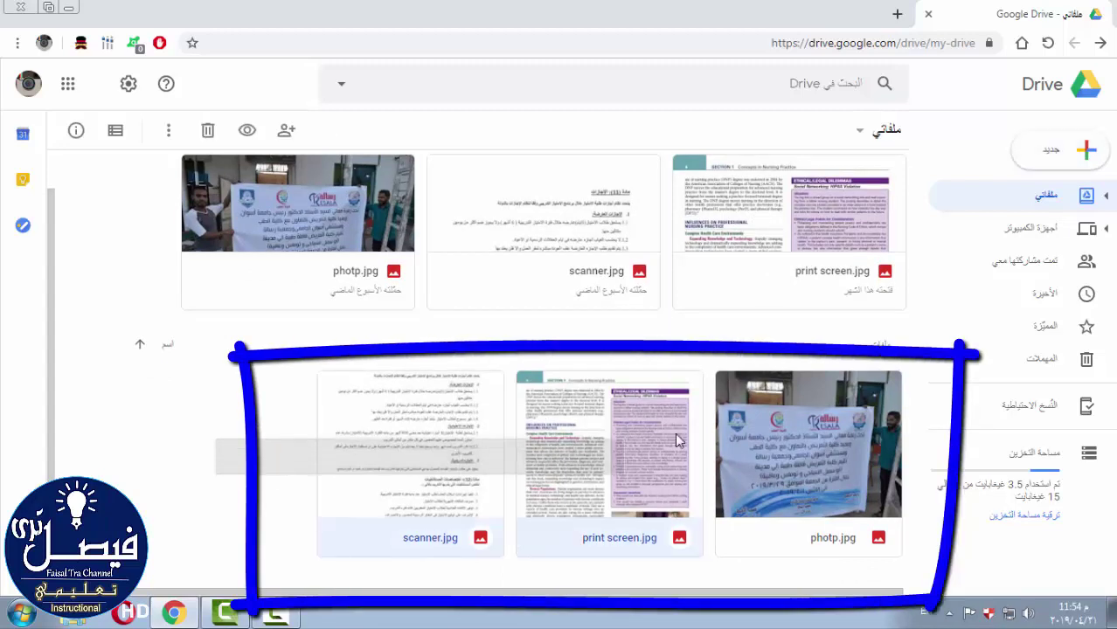
left_click(214, 453)
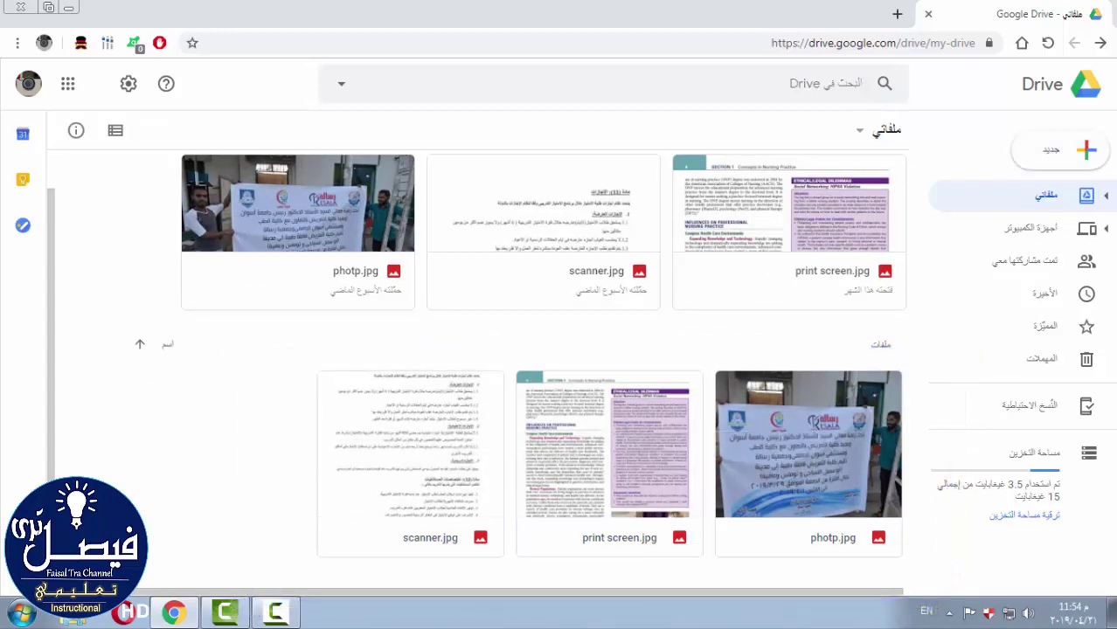
left_click(816, 529)
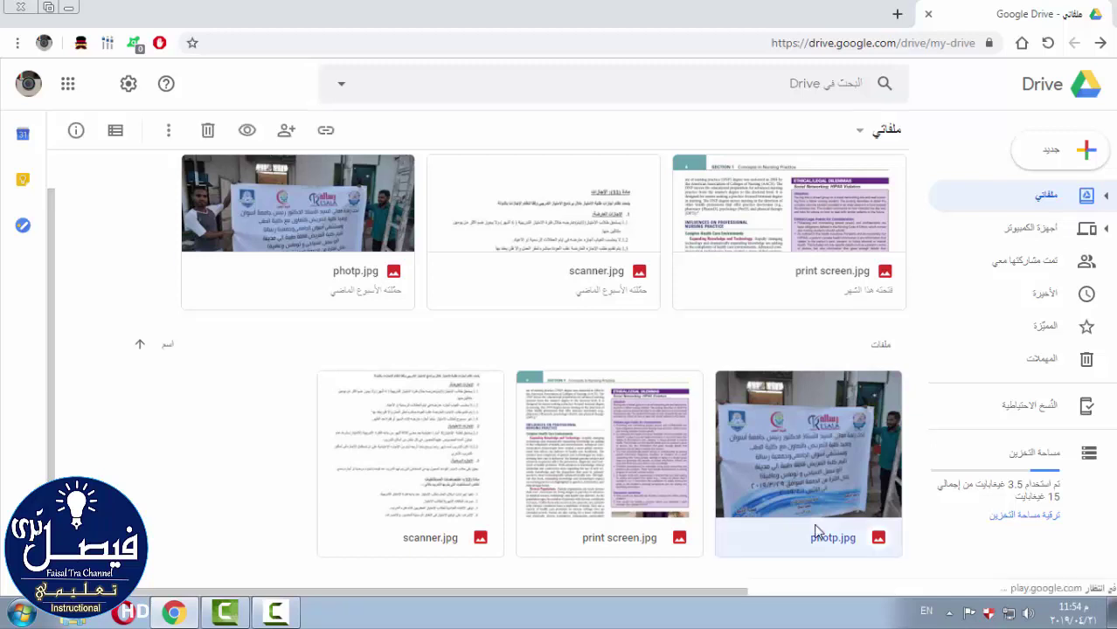
right_click(814, 447)
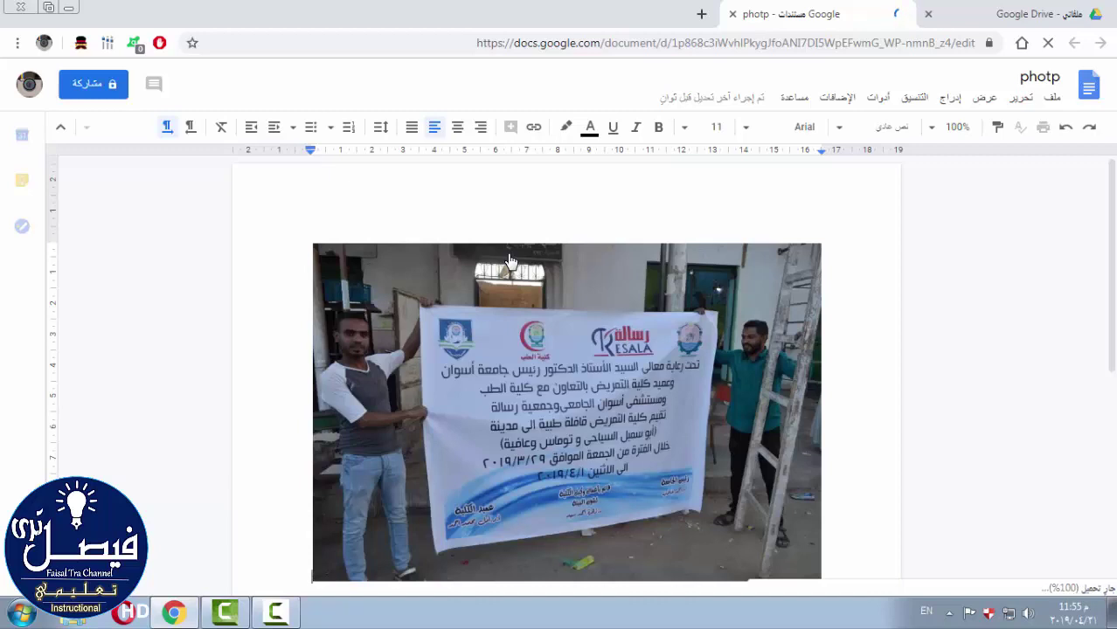
Replace the misspelled الاثنين with the suggested الإثنين in the extracted text.
scroll(559, 288, "down", 2)
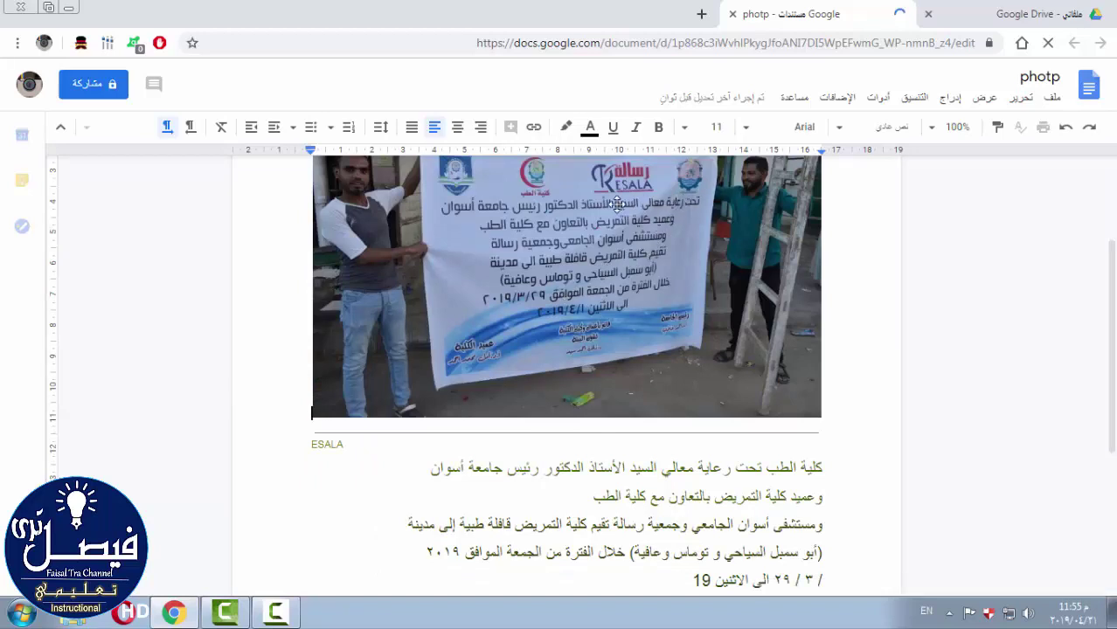
scroll(617, 203, "down", 2)
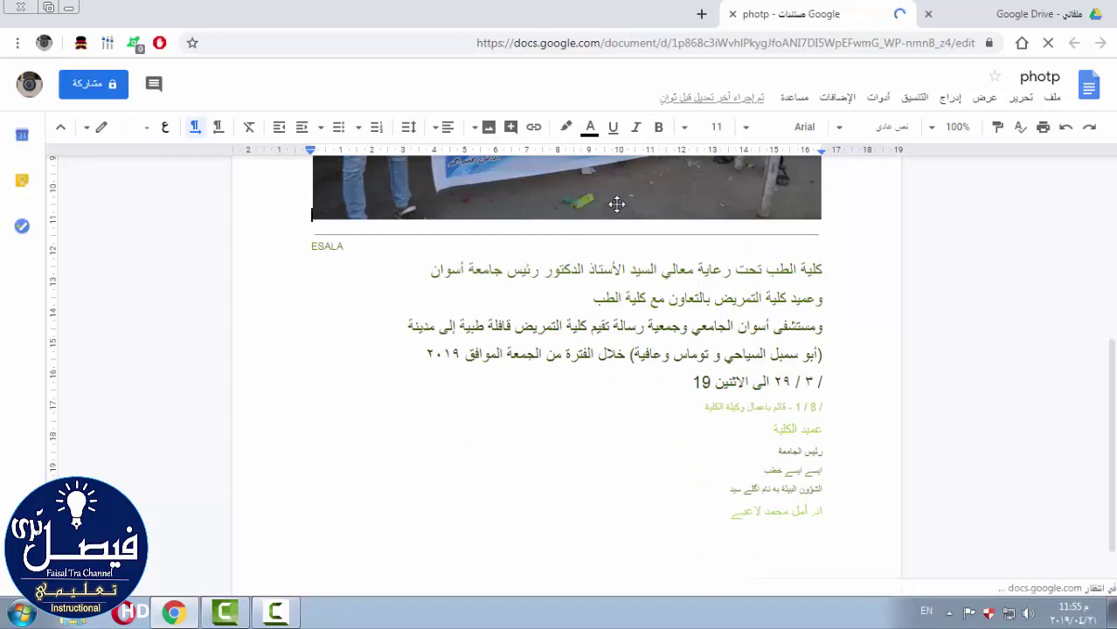
scroll(668, 297, "up", 1)
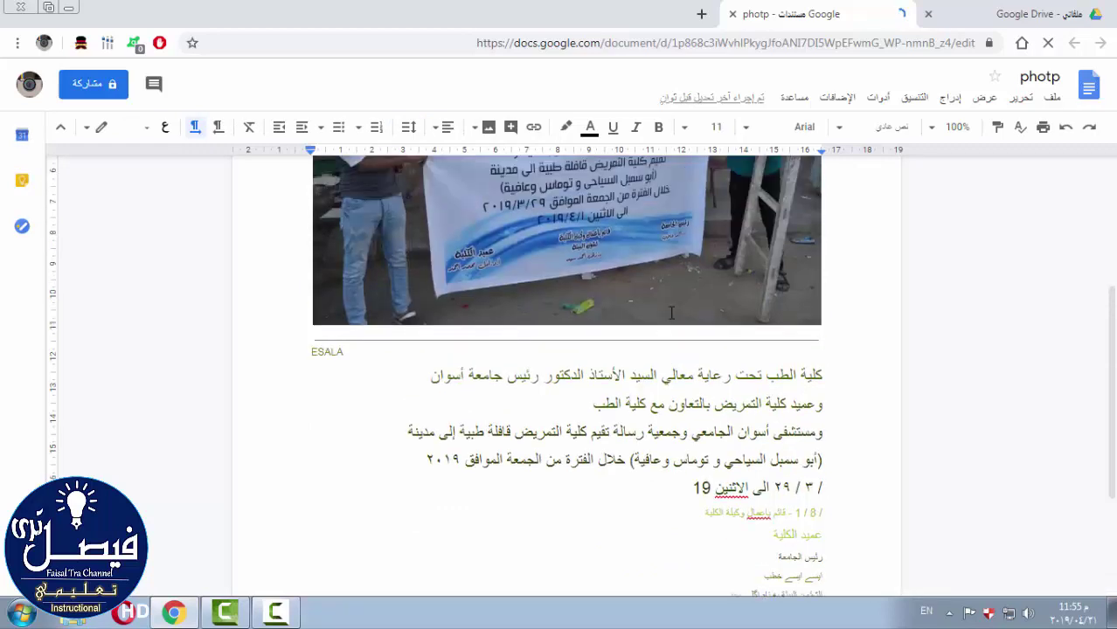
scroll(669, 312, "up", 3)
scroll(669, 312, "down", 3)
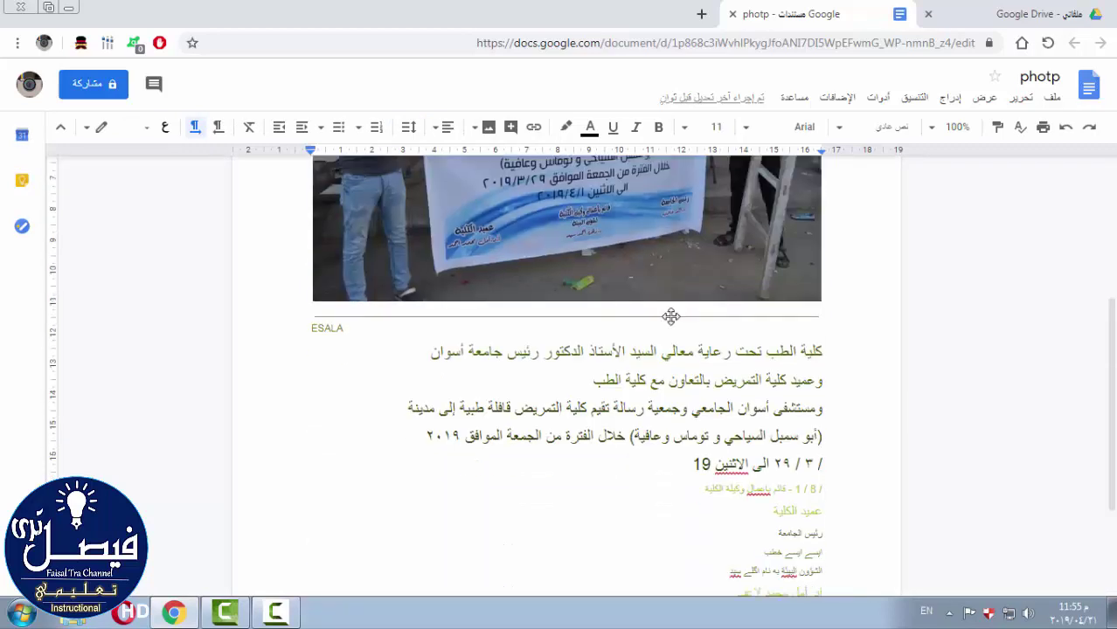
scroll(671, 316, "down", 1)
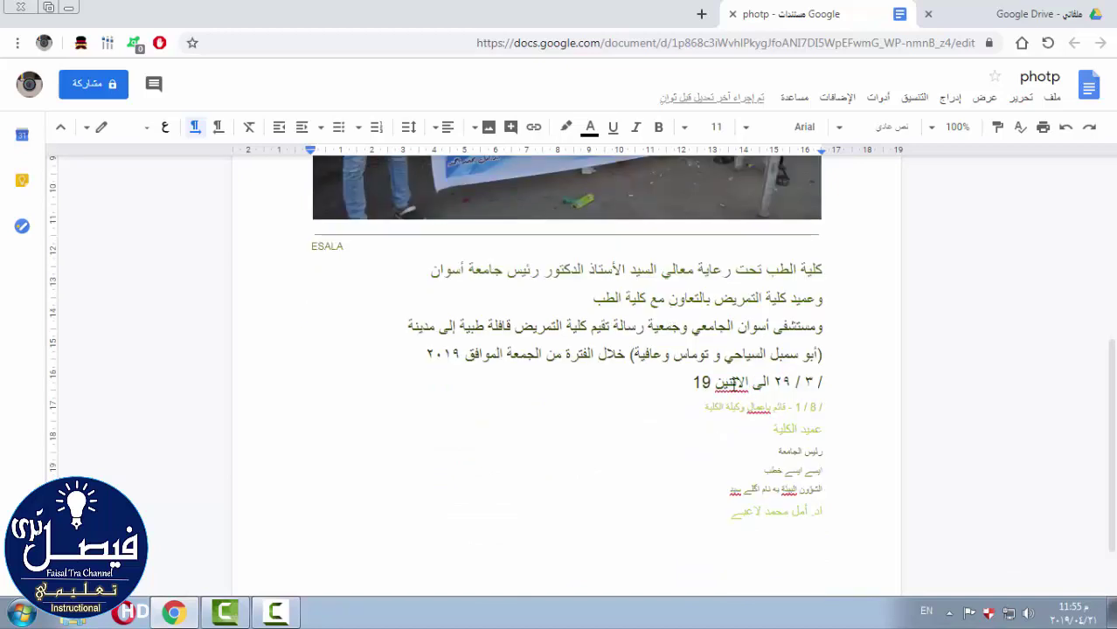
right_click(732, 382)
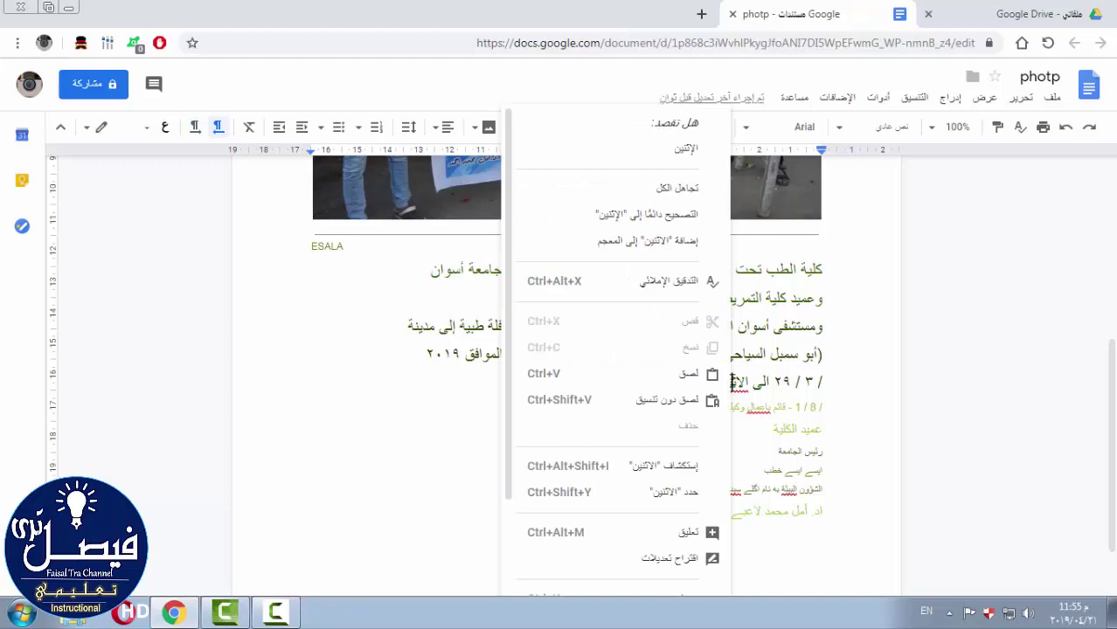
left_click(686, 149)
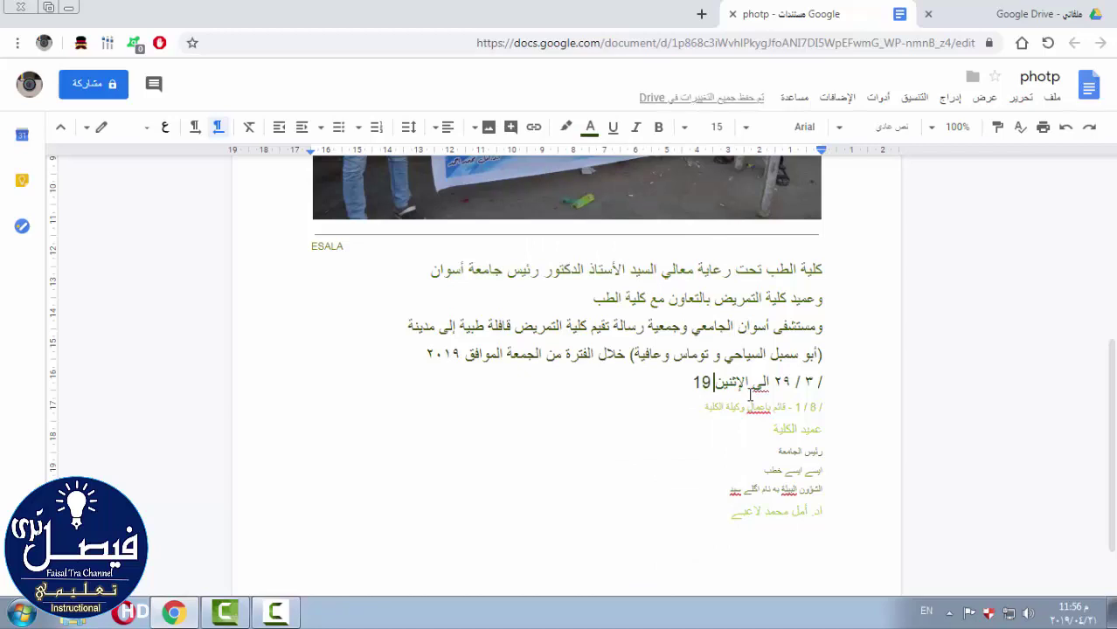
Download the photp document as photp.docx (Microsoft Word), then return to the Drive tab.
scroll(750, 396, "up", 5)
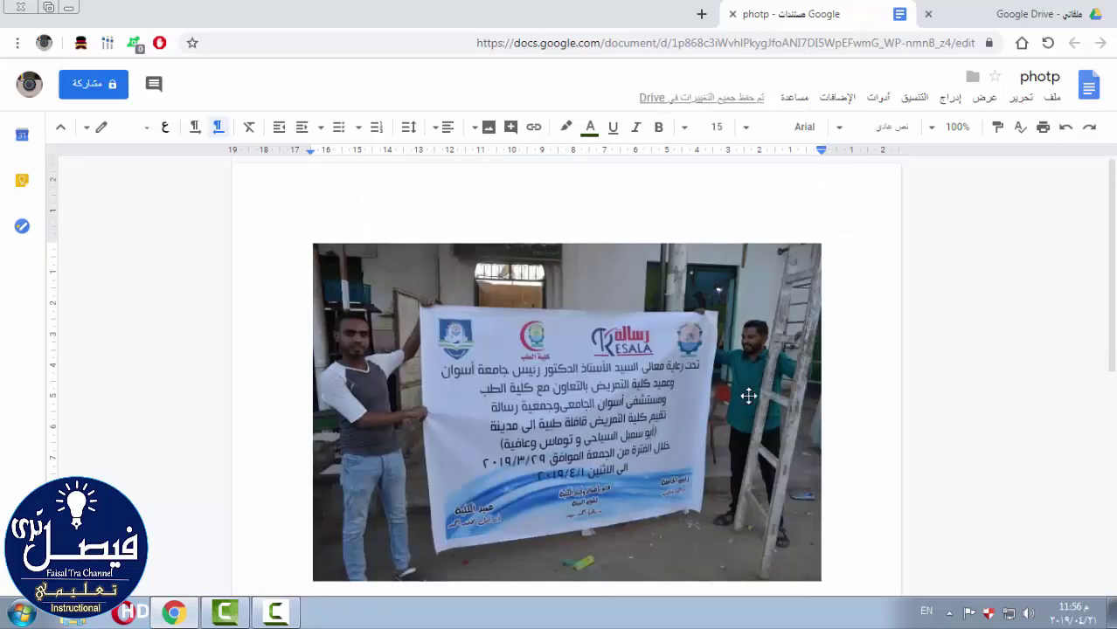
left_click(1051, 98)
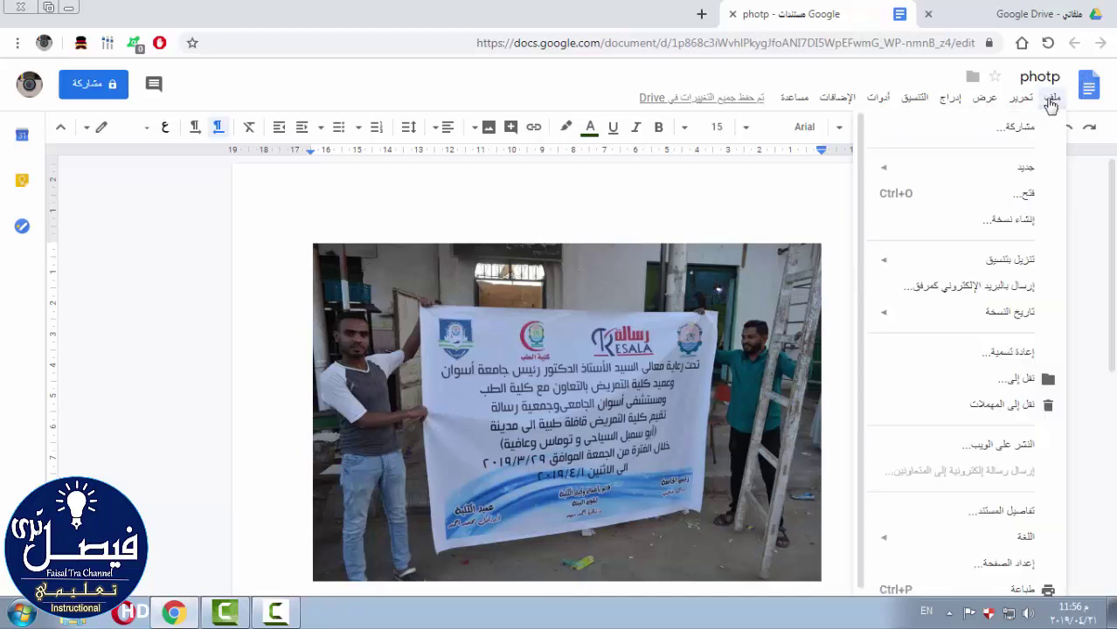
mouse_move(1011, 259)
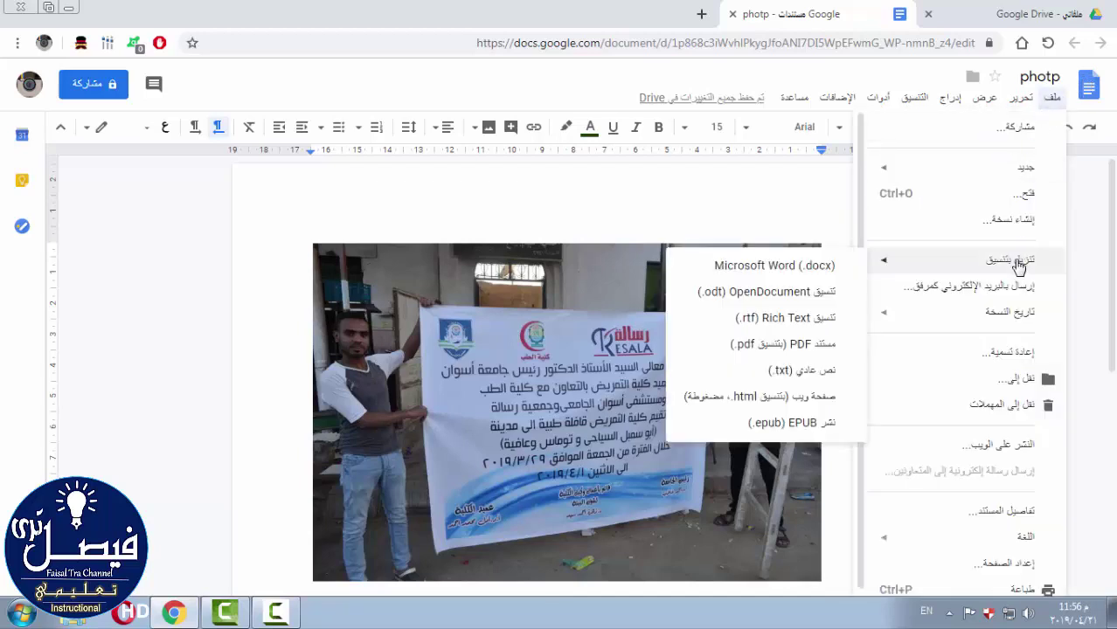
left_click(805, 267)
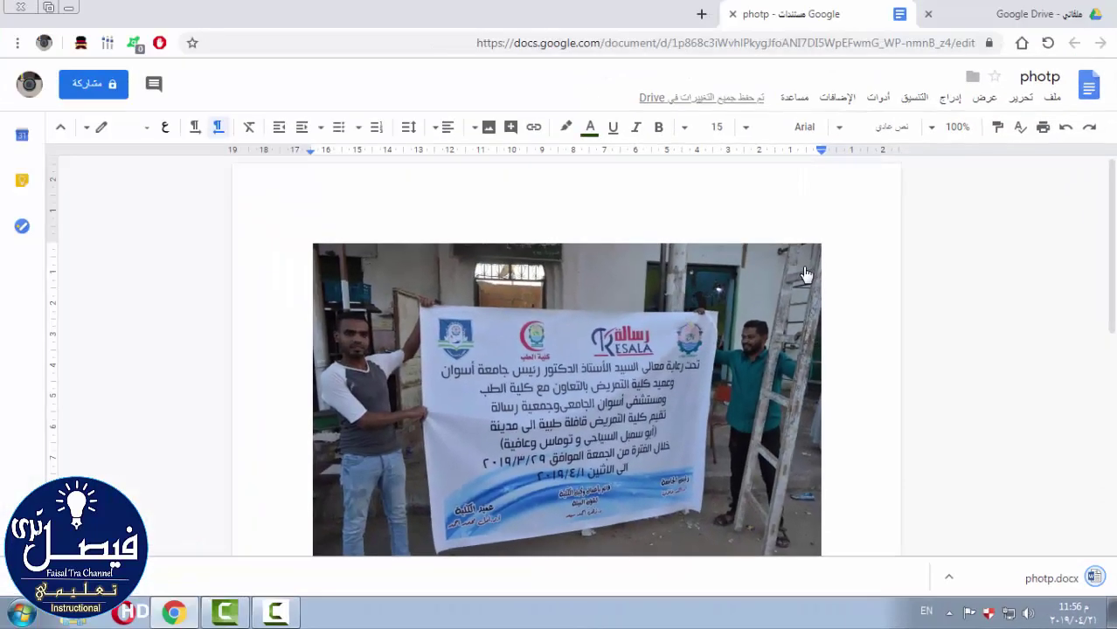
left_click(1012, 20)
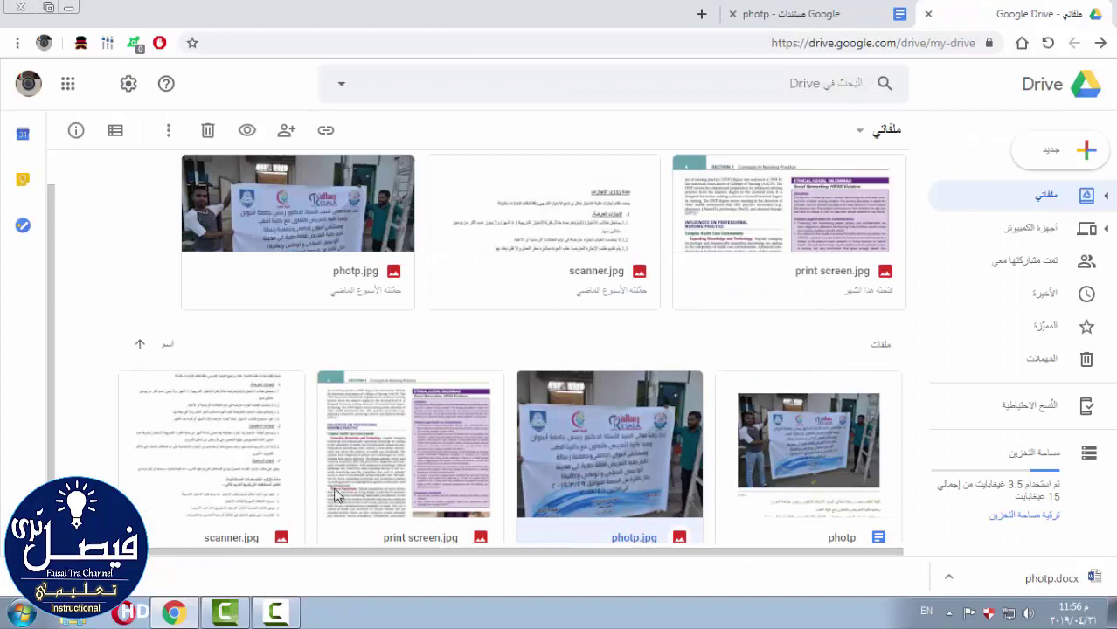
Open print screen.jpg with Google Docs to extract its text.
scroll(407, 426, "down", 1)
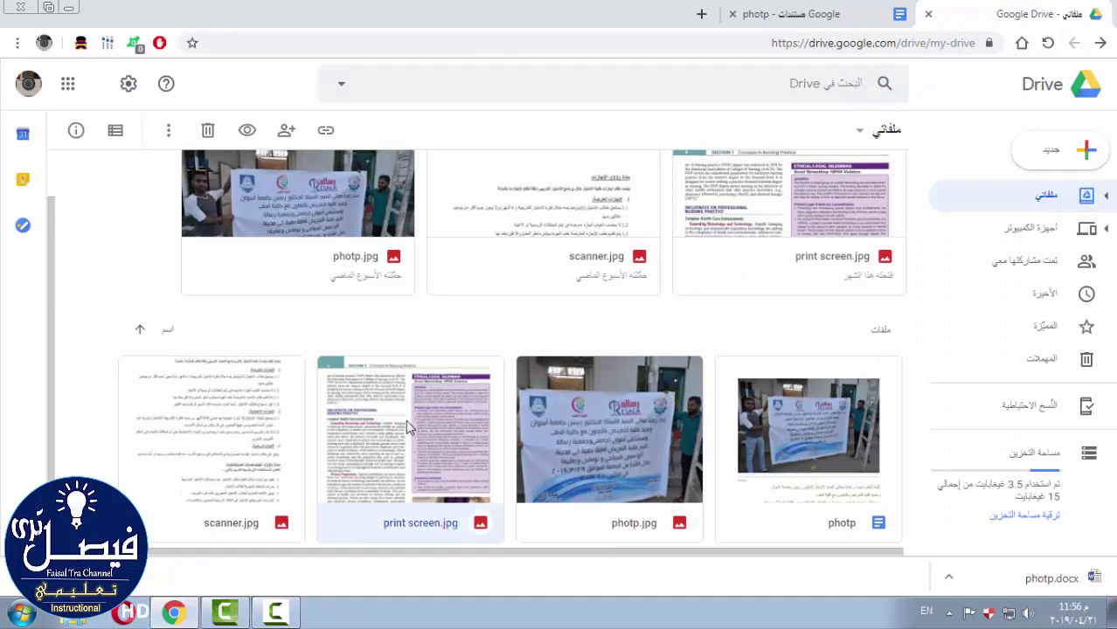
right_click(406, 419)
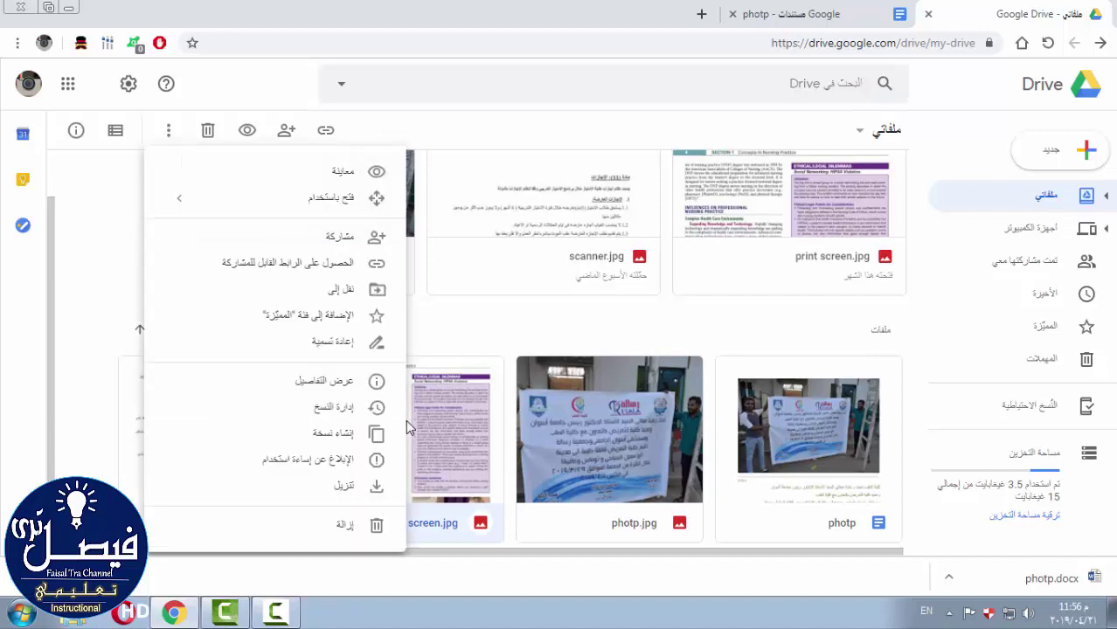
mouse_move(336, 198)
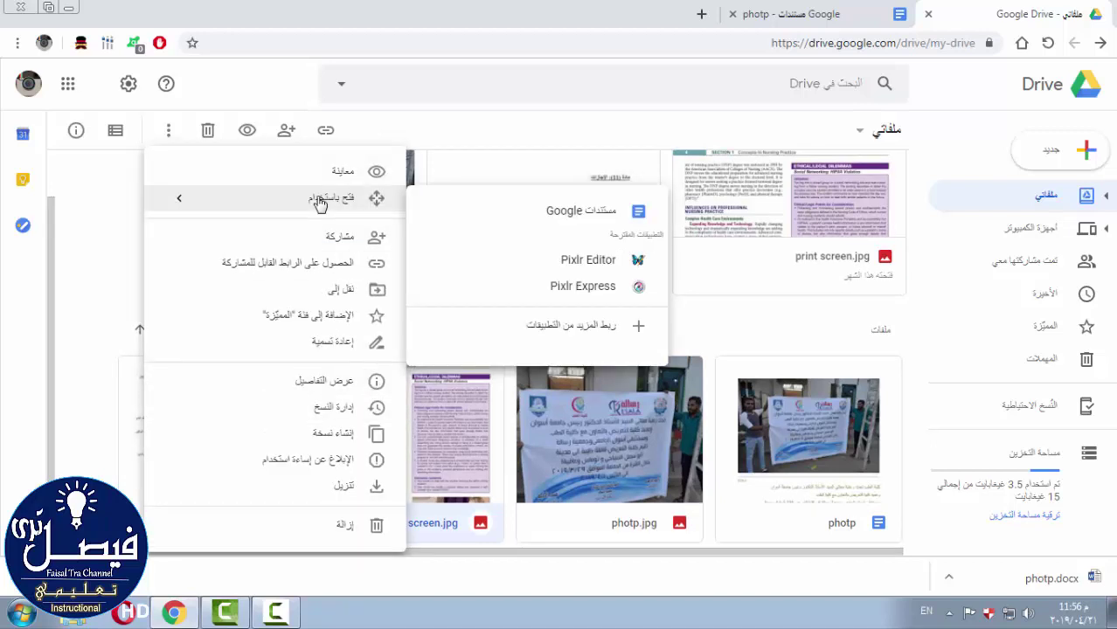
left_click(504, 215)
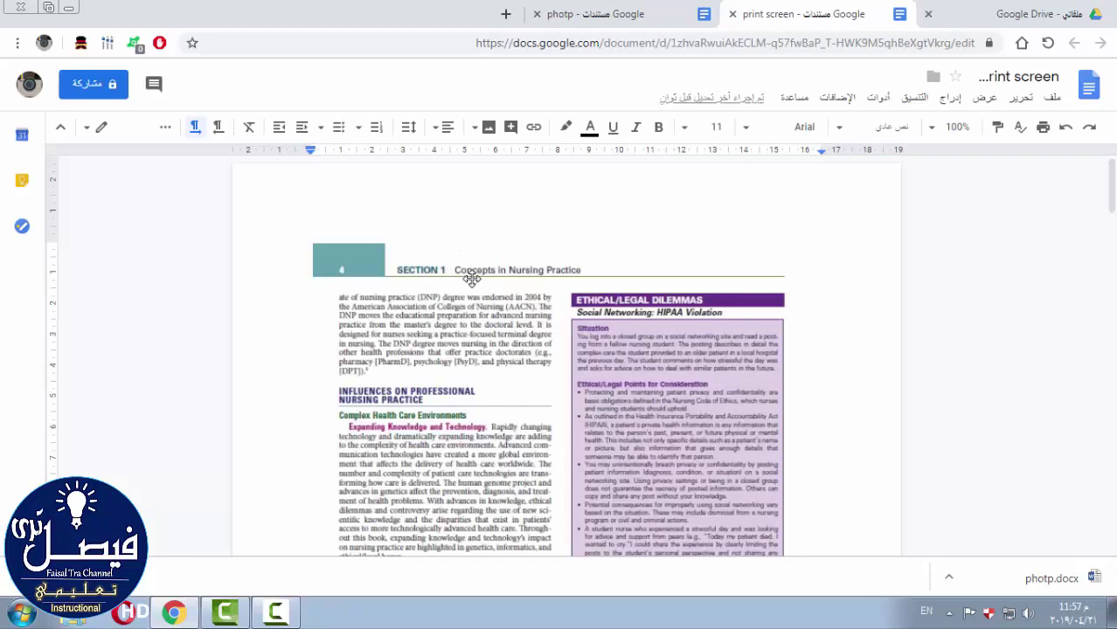
Download the print screen document as print screen.docx and go back to My Drive.
scroll(469, 270, "down", 3)
scroll(472, 278, "down", 3)
scroll(472, 278, "down", 2)
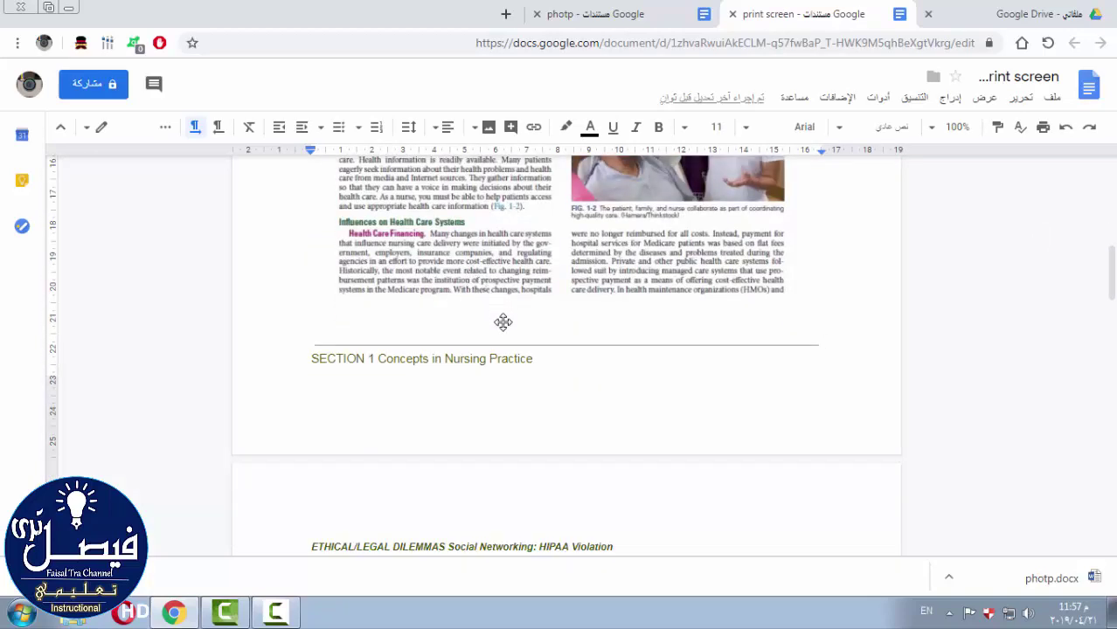
scroll(505, 278, "down", 2)
scroll(505, 278, "down", 2)
scroll(505, 280, "down", 2)
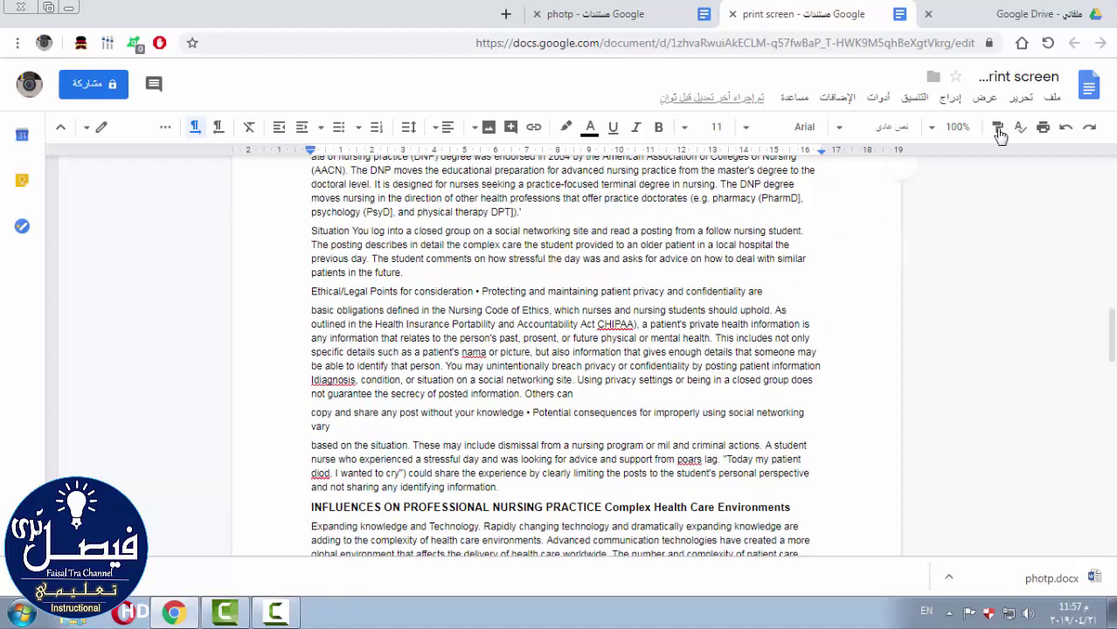
left_click(1050, 100)
mouse_move(996, 259)
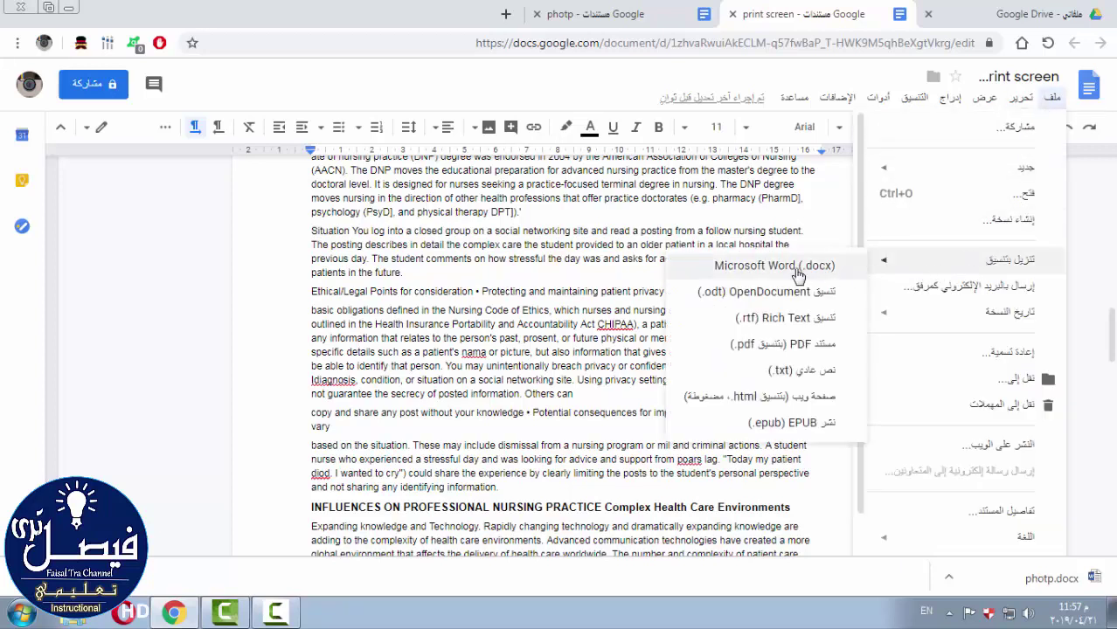
left_click(798, 268)
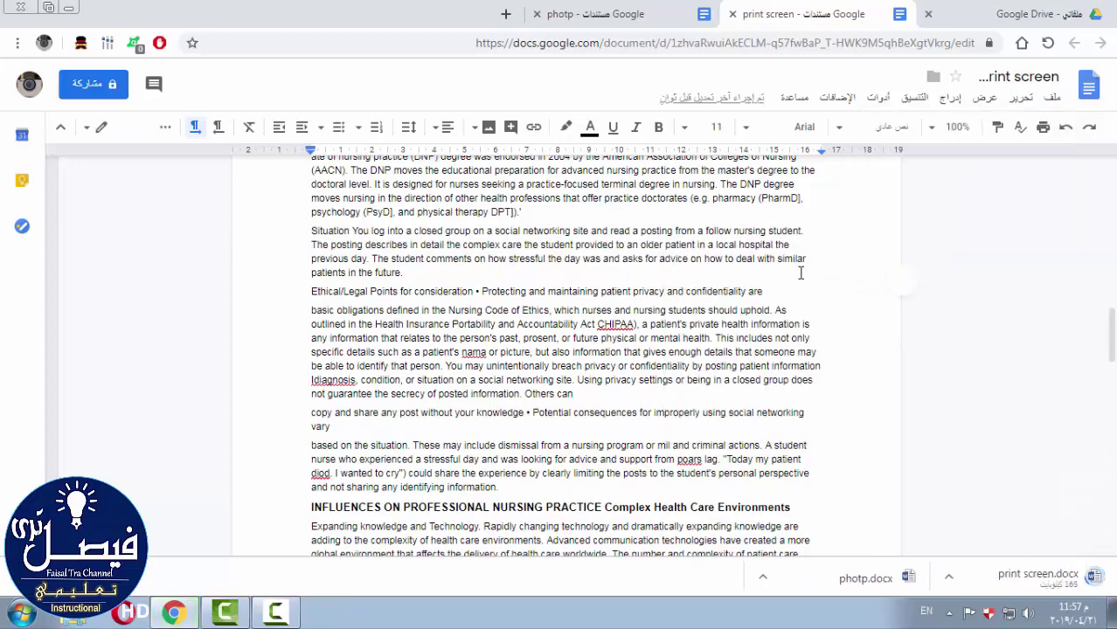
left_click(987, 9)
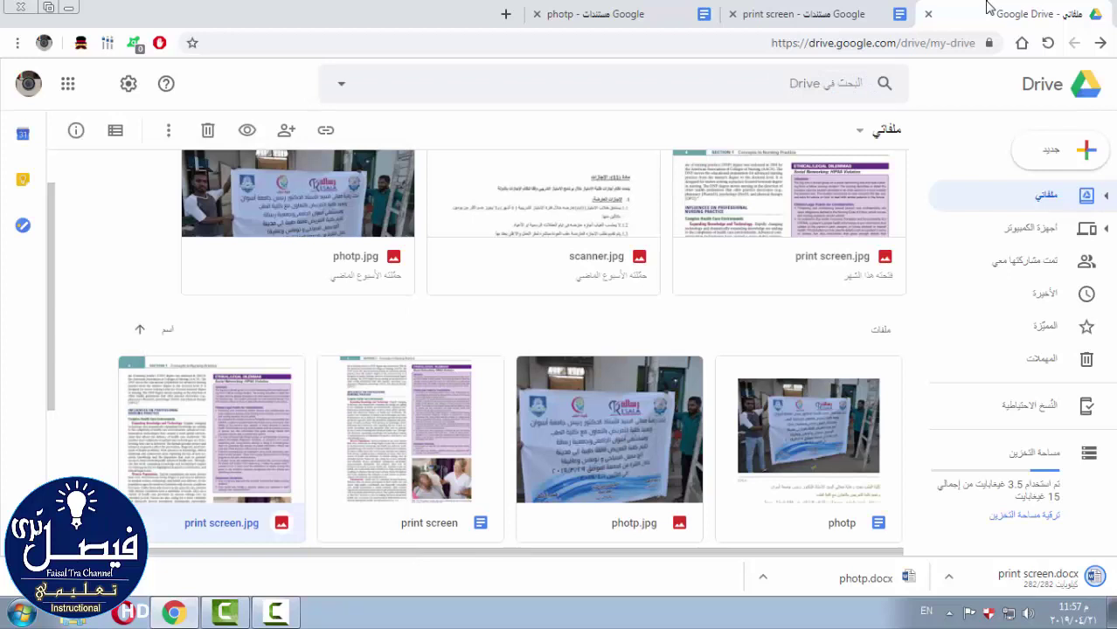
Open scanner.jpg with Google Docs from its right-click menu.
scroll(586, 402, "down", 3)
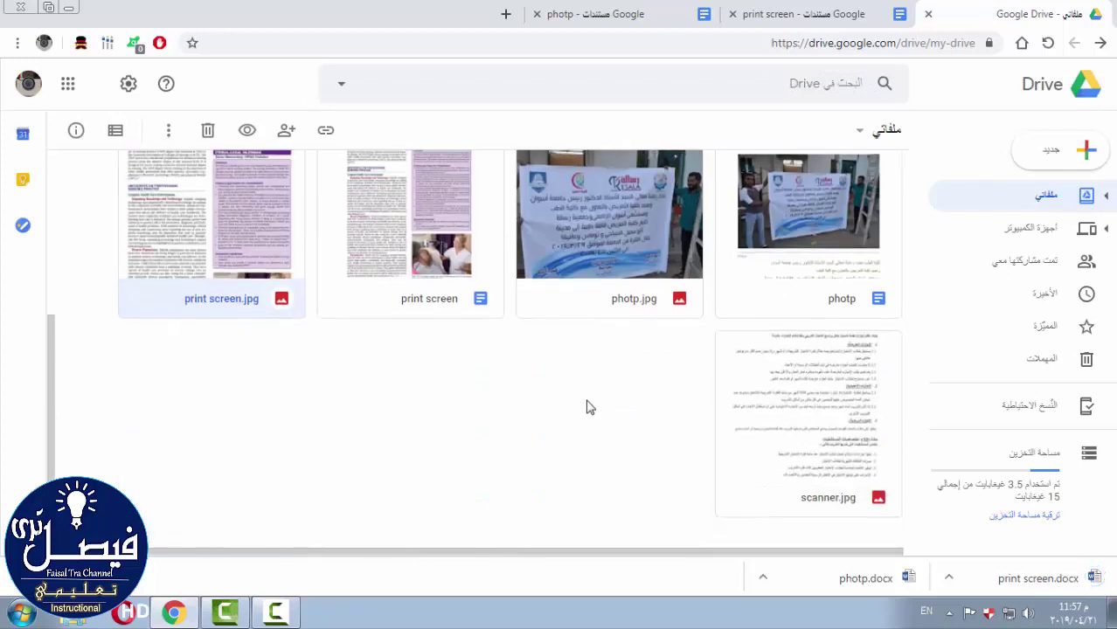
left_click(779, 426)
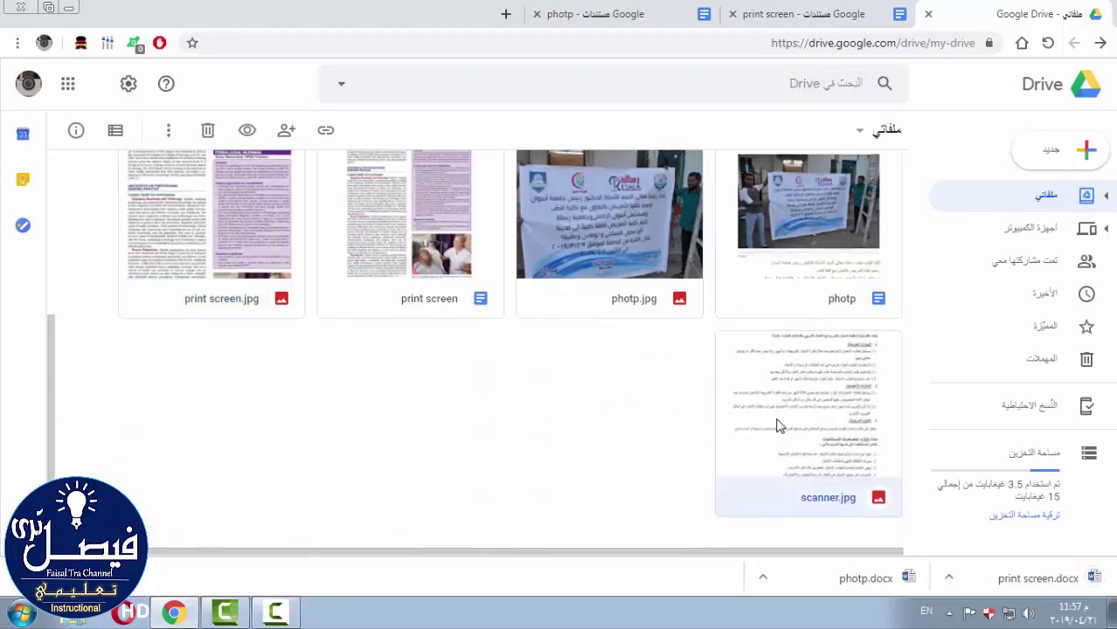
right_click(780, 426)
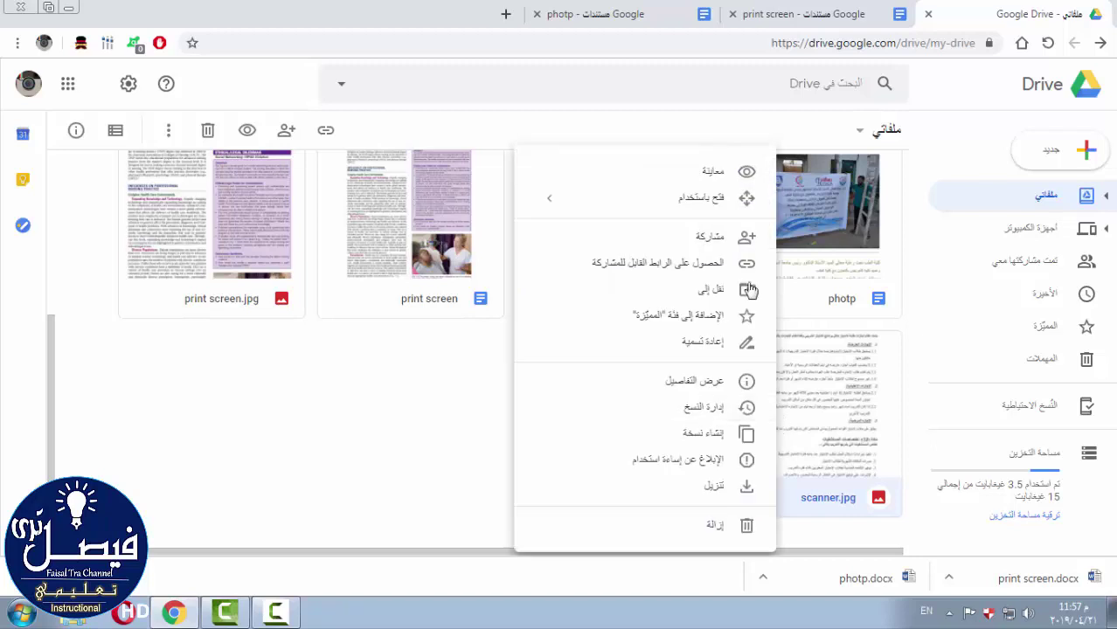
mouse_move(699, 198)
left_click(458, 225)
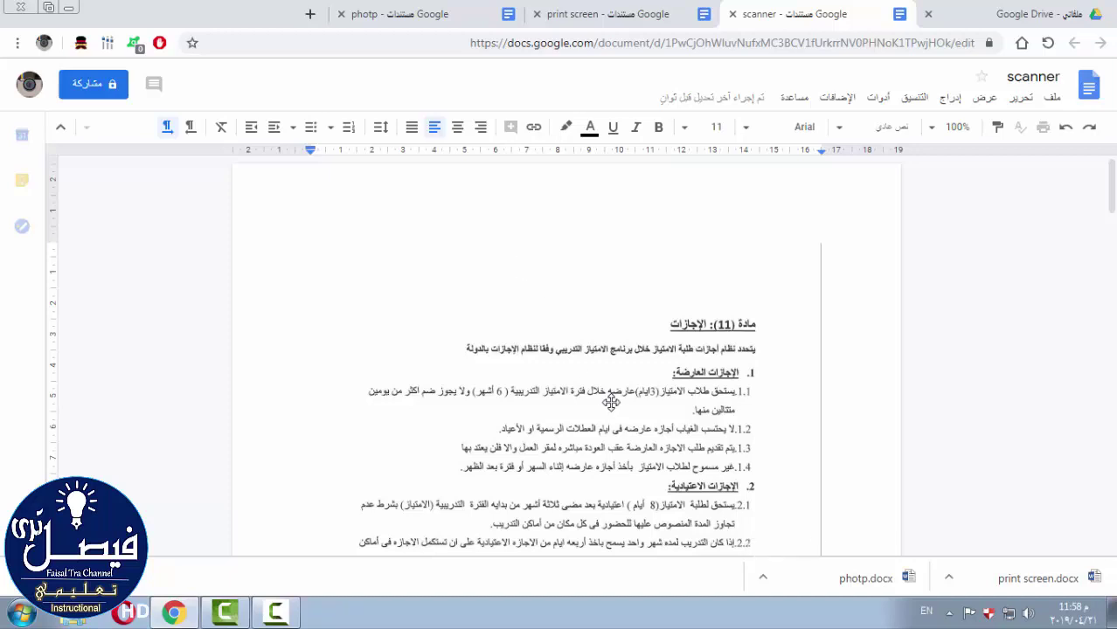
Download the scanner document as scanner.docx in Microsoft Word format.
scroll(611, 403, "down", 2)
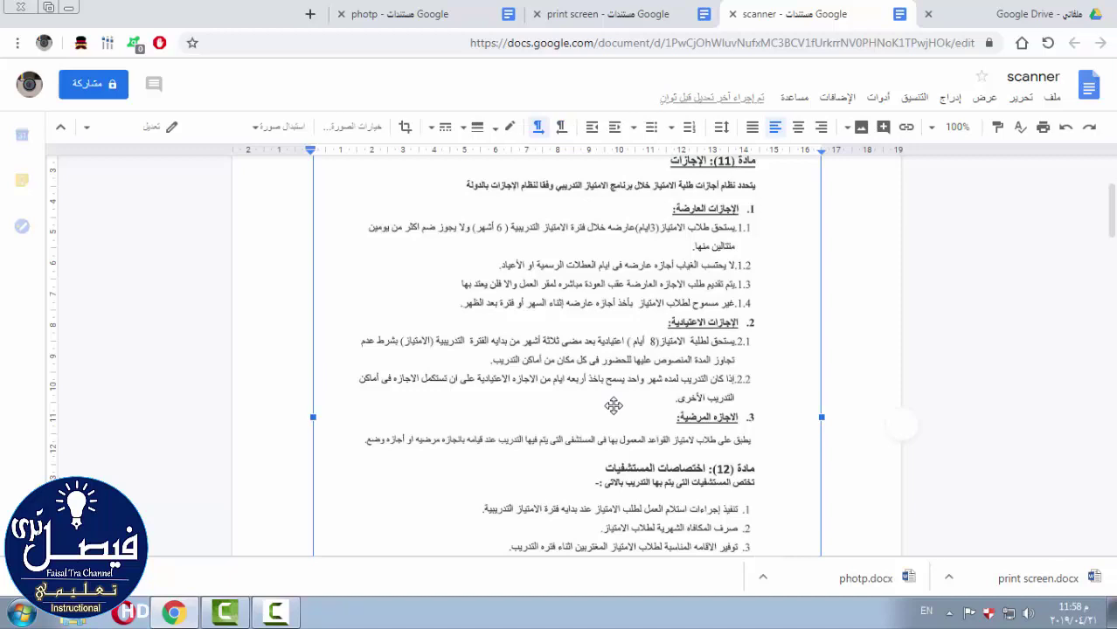
scroll(614, 411, "down", 4)
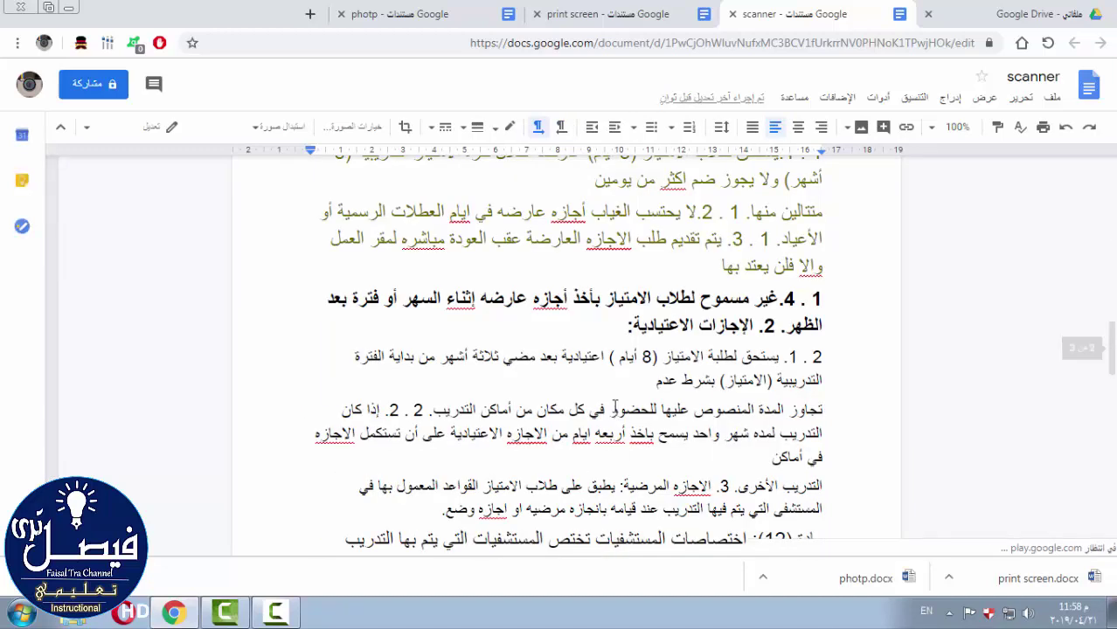
scroll(614, 406, "up", 2)
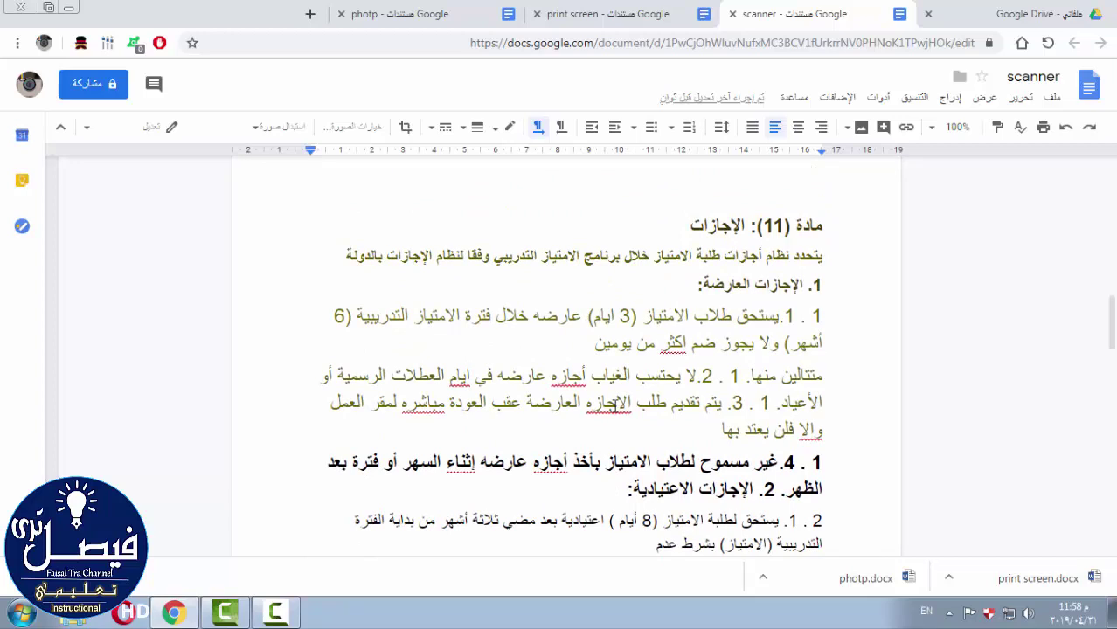
left_click(1053, 98)
mouse_move(1009, 260)
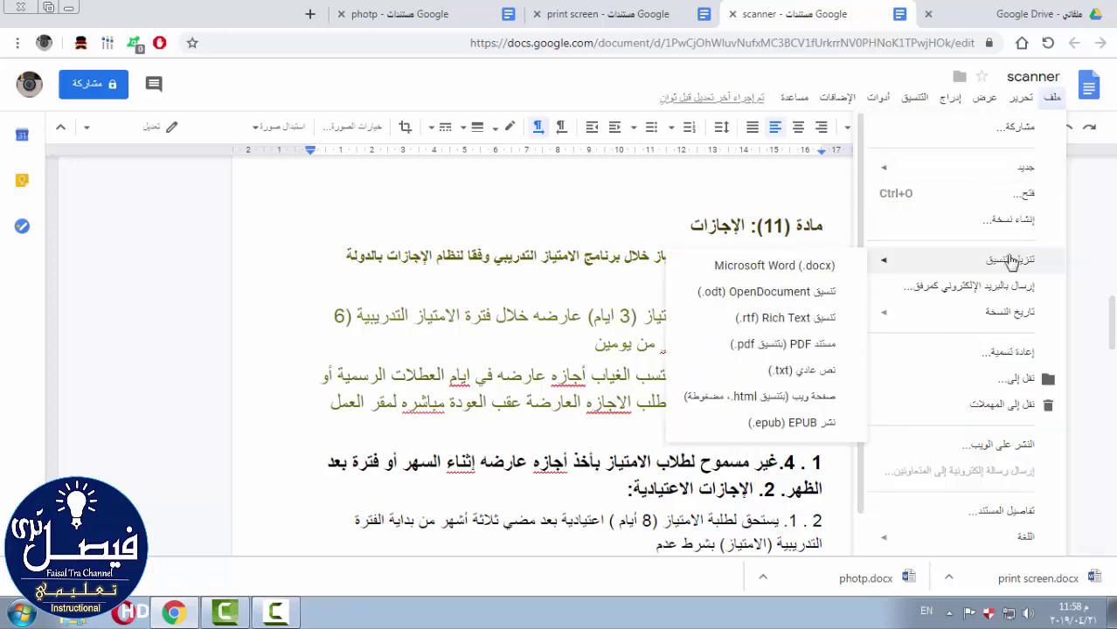
left_click(827, 266)
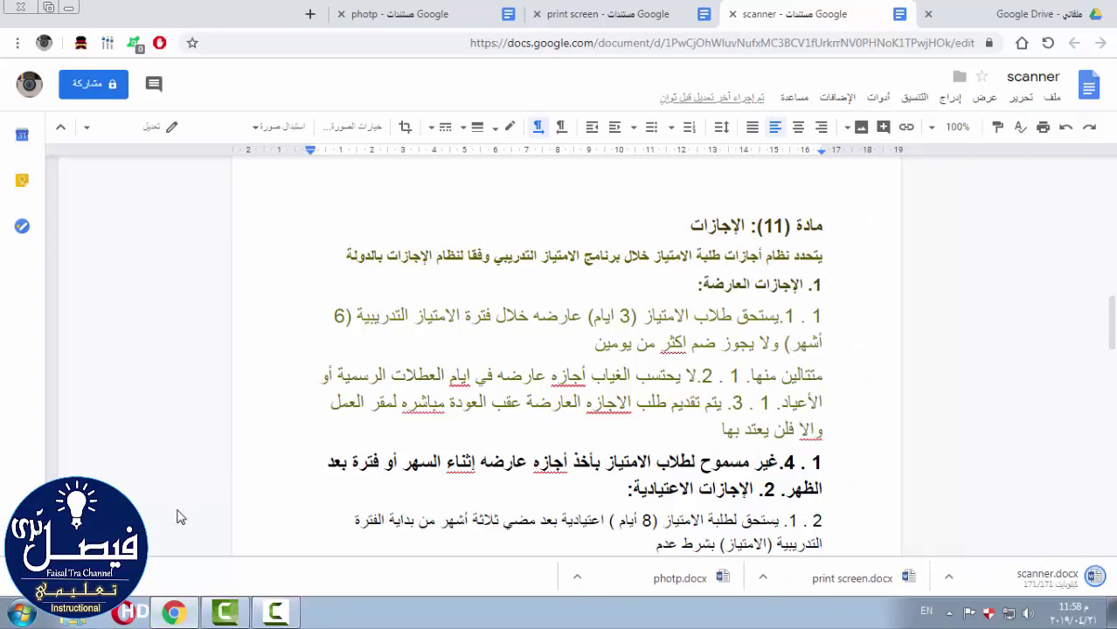
Reveal scanner.docx in the Downloads folder from Chrome's downloads list.
key("ctrl+j")
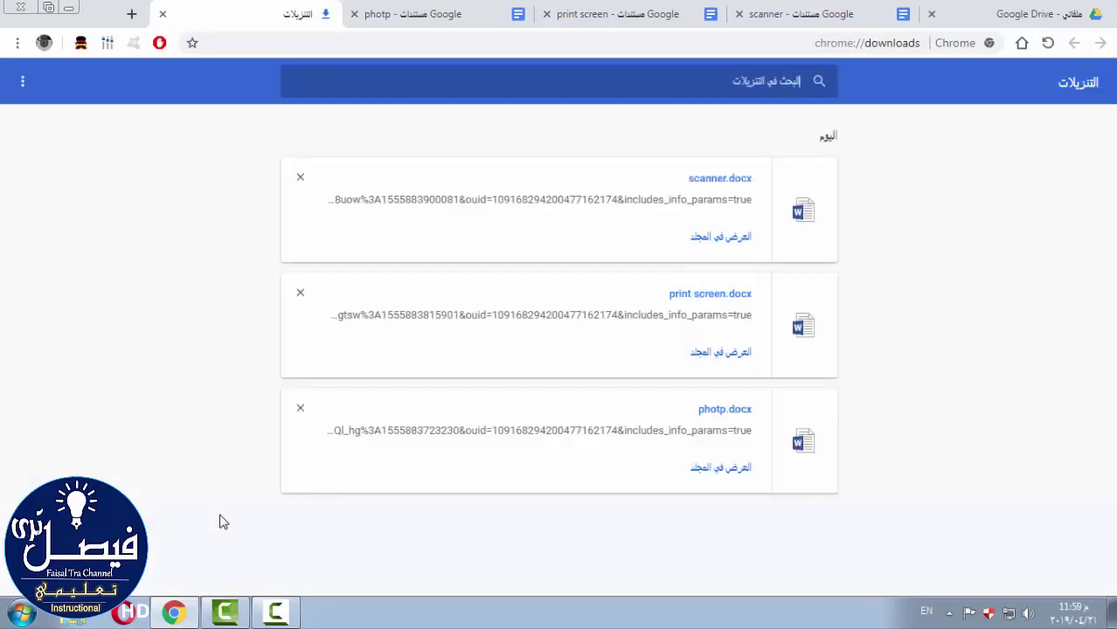
left_click(722, 238)
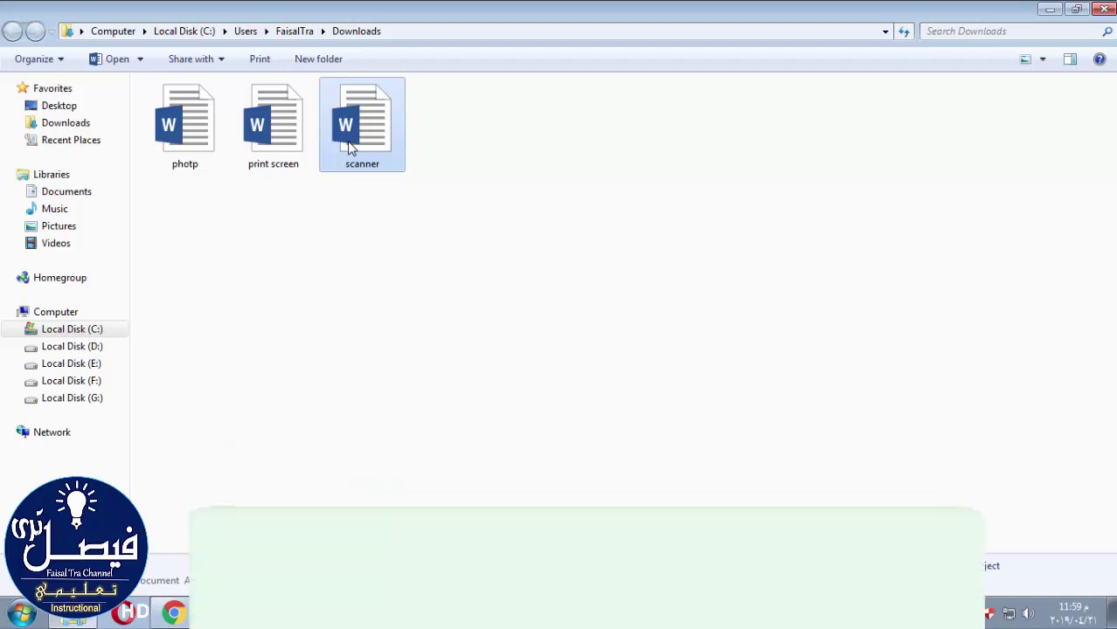
Open scanner.docx from Downloads in Word and show the desktop.
double_click(350, 148)
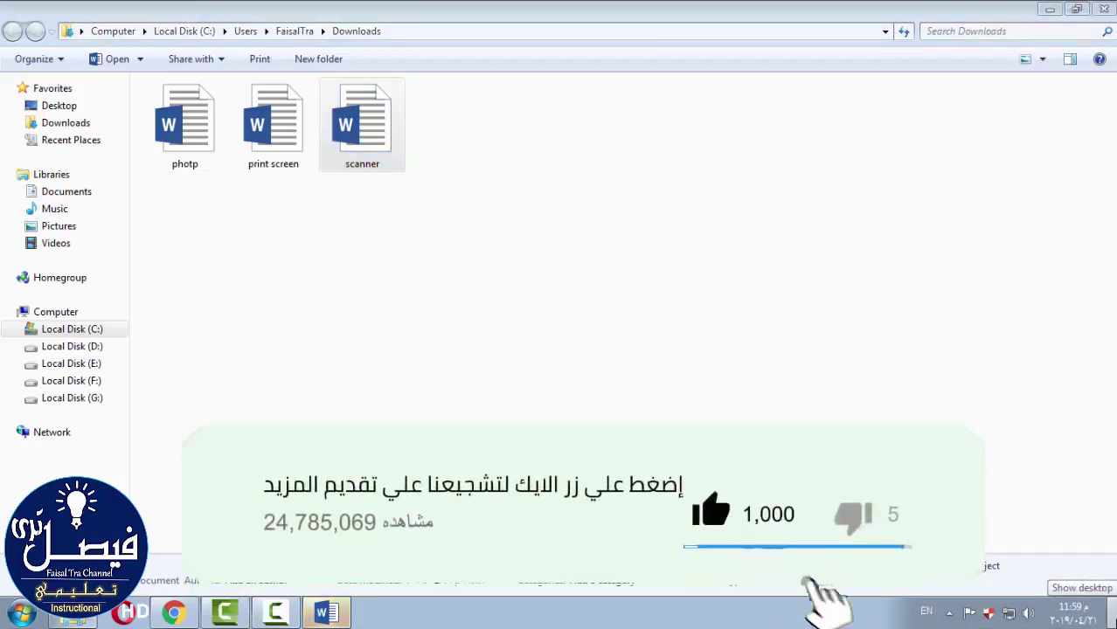
left_click(1113, 612)
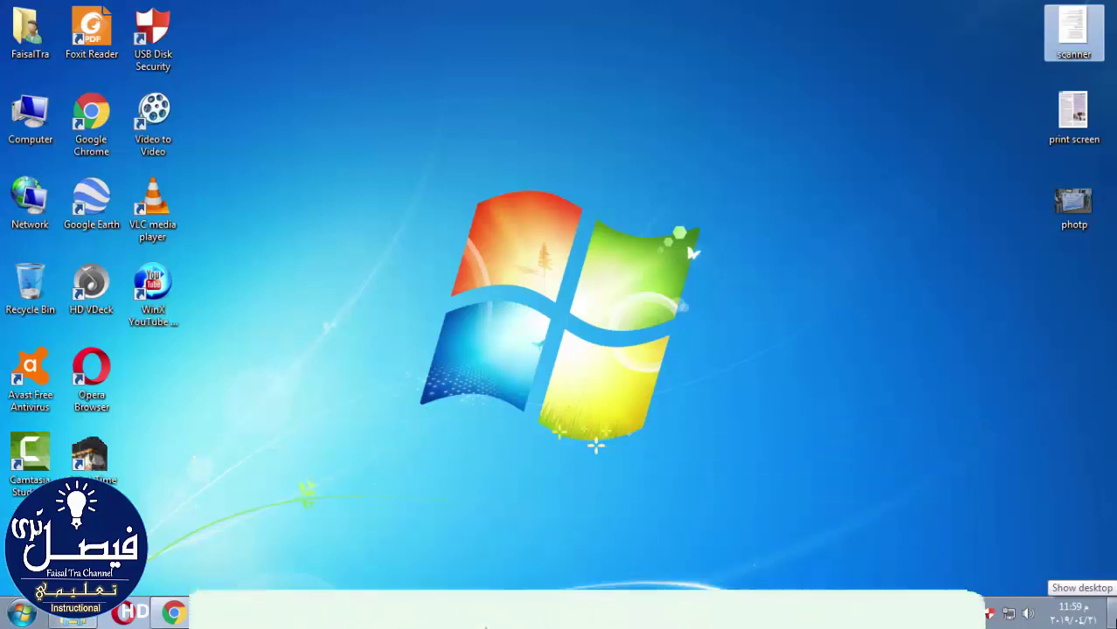